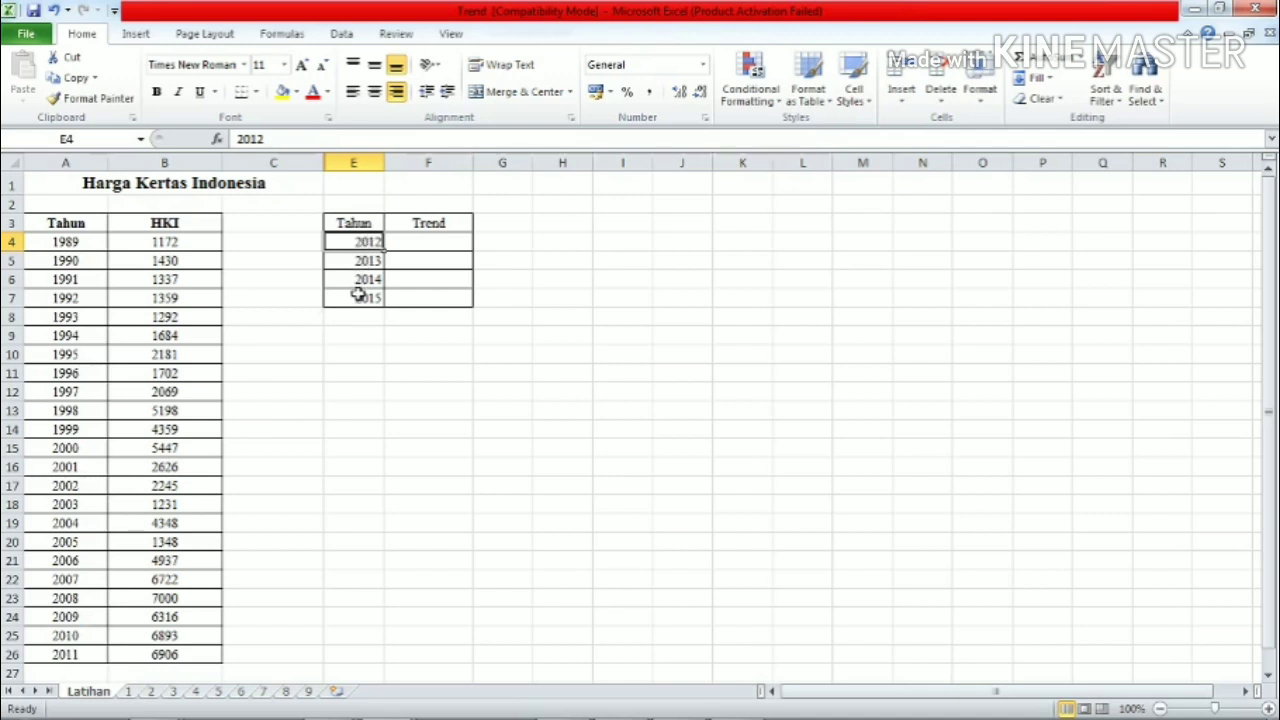
Enter =TREND(B4:B26;A4:A26;E4:E7;TRUE) in cell F4 to forecast the 2012 trend value.
{"action": "left_click", "coordinate": [429, 238]}
{"action": "left_click", "coordinate": [314, 139]}
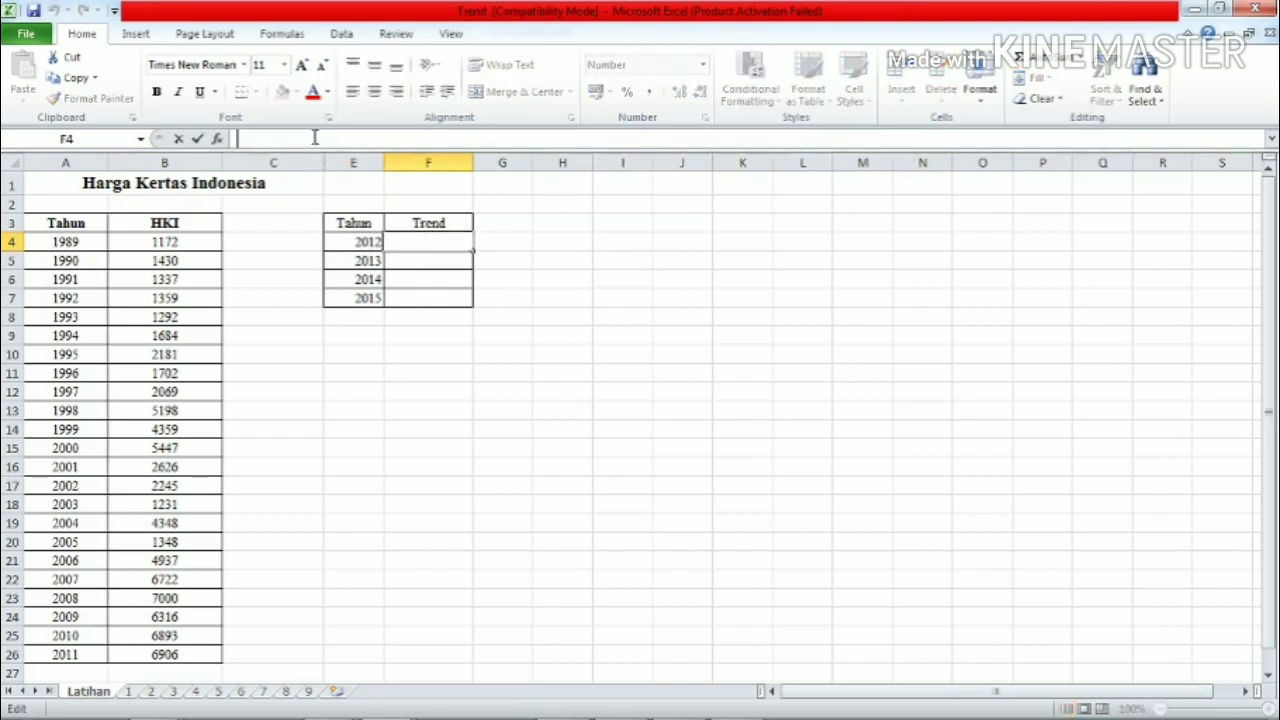
{"action": "type", "text": "=TR"}
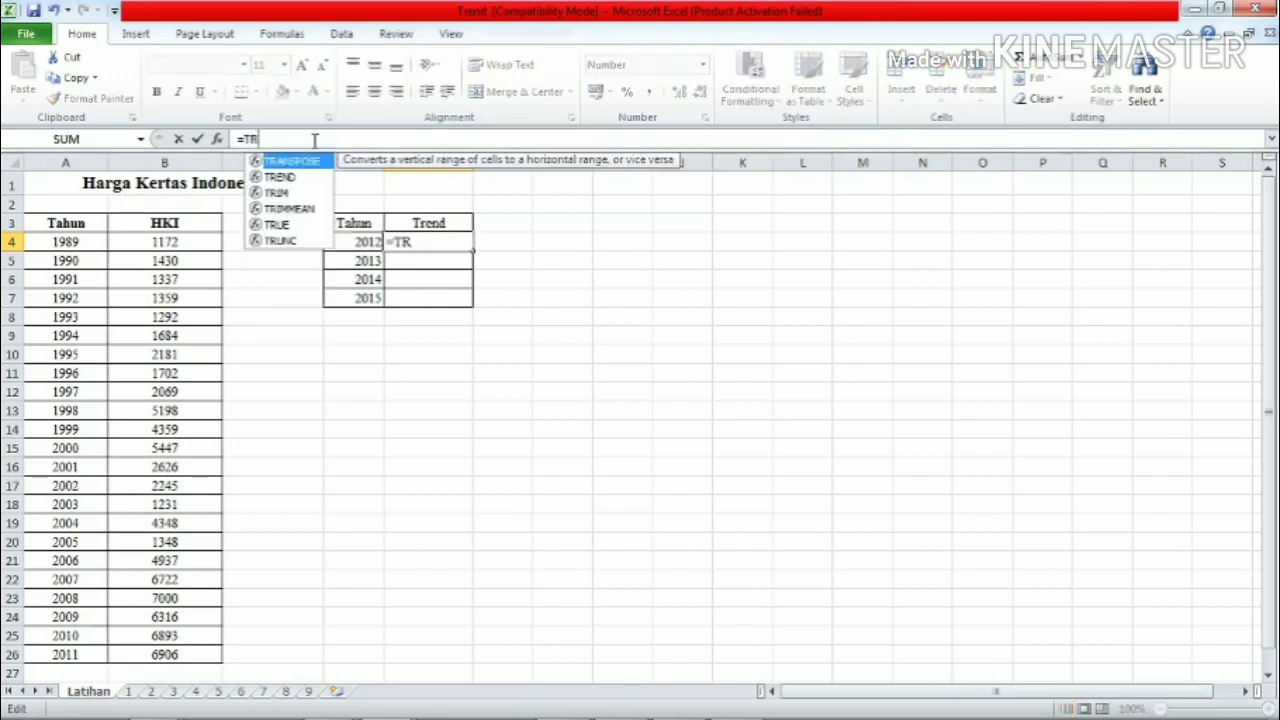
{"action": "type", "text": "END("}
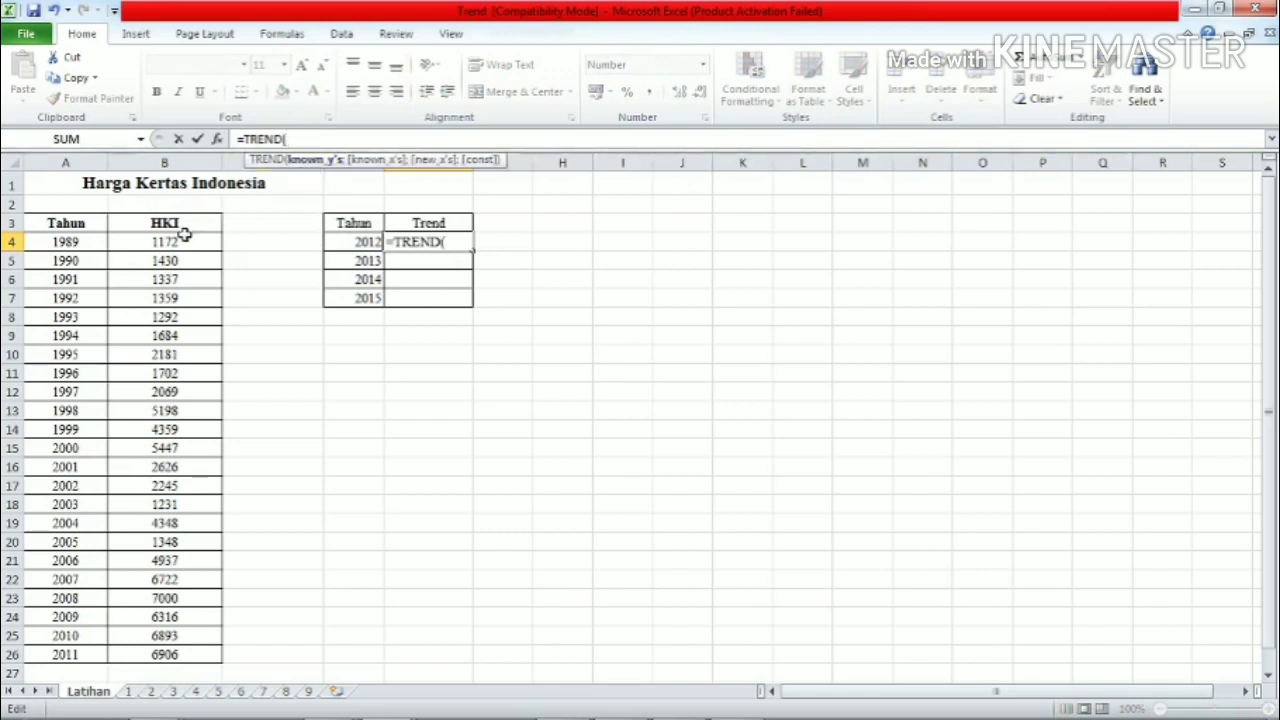
{"action": "left_click_drag", "start_coordinate": [180, 242], "coordinate": [166, 650]}
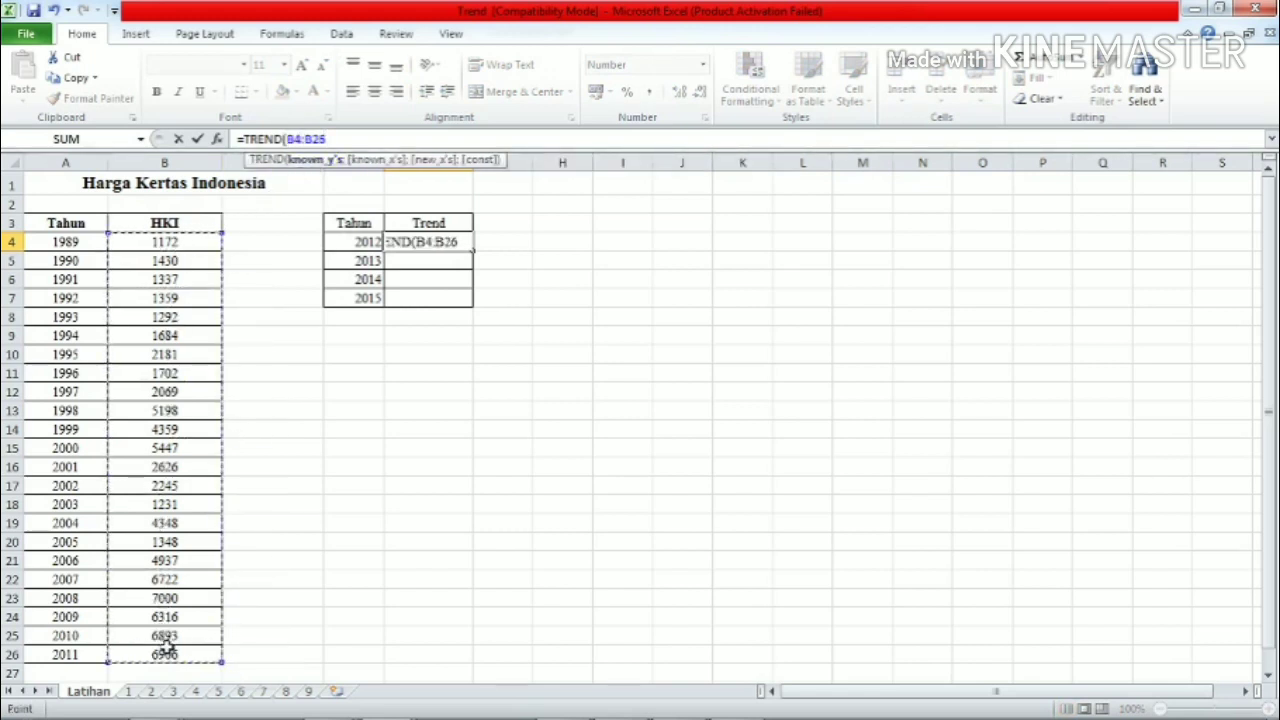
{"action": "type", "text": ";"}
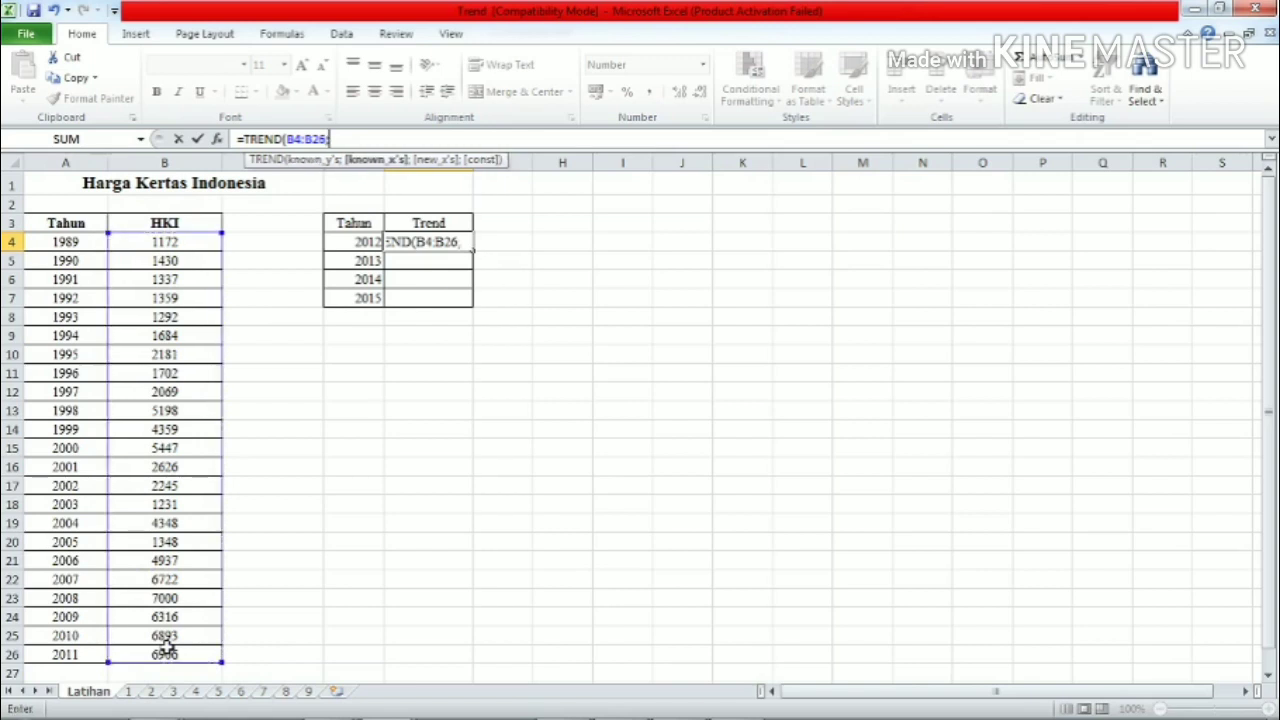
{"action": "left_click", "coordinate": [86, 247]}
{"action": "left_click_drag", "start_coordinate": [86, 243], "coordinate": [68, 651]}
{"action": "type", "text": ";"}
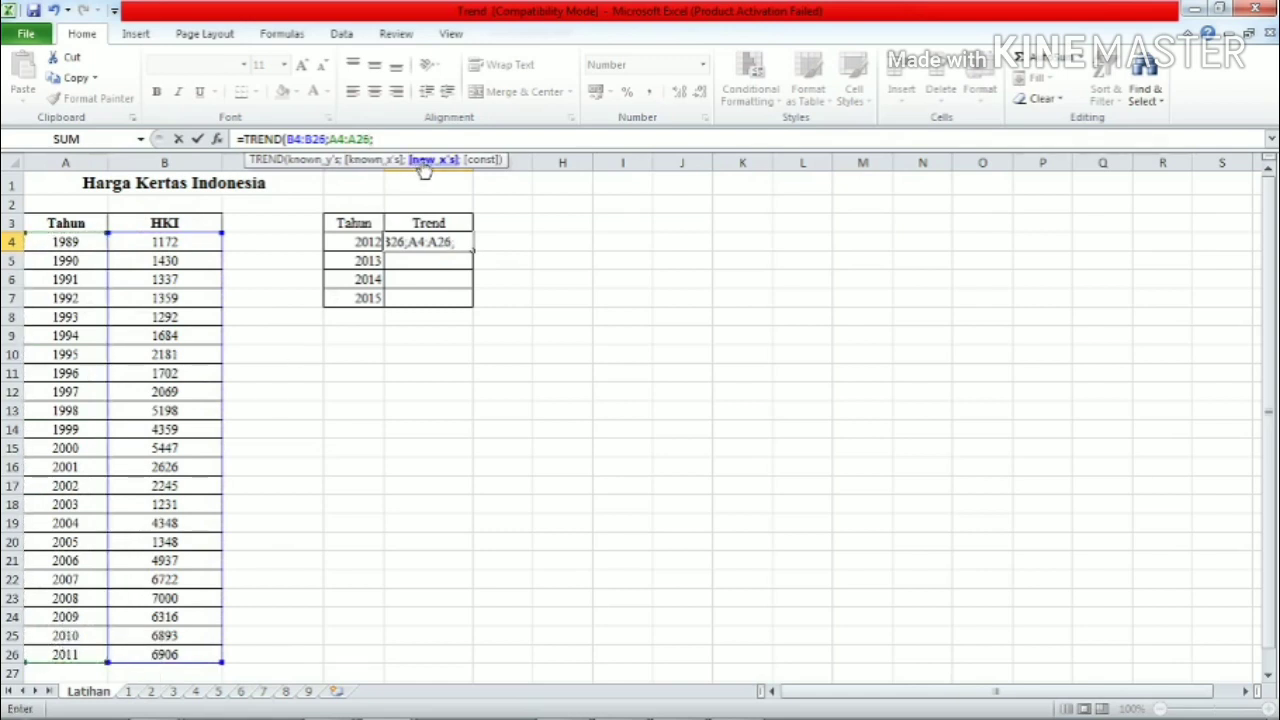
{"action": "left_click_drag", "start_coordinate": [368, 240], "coordinate": [366, 294]}
{"action": "type", "text": ";"}
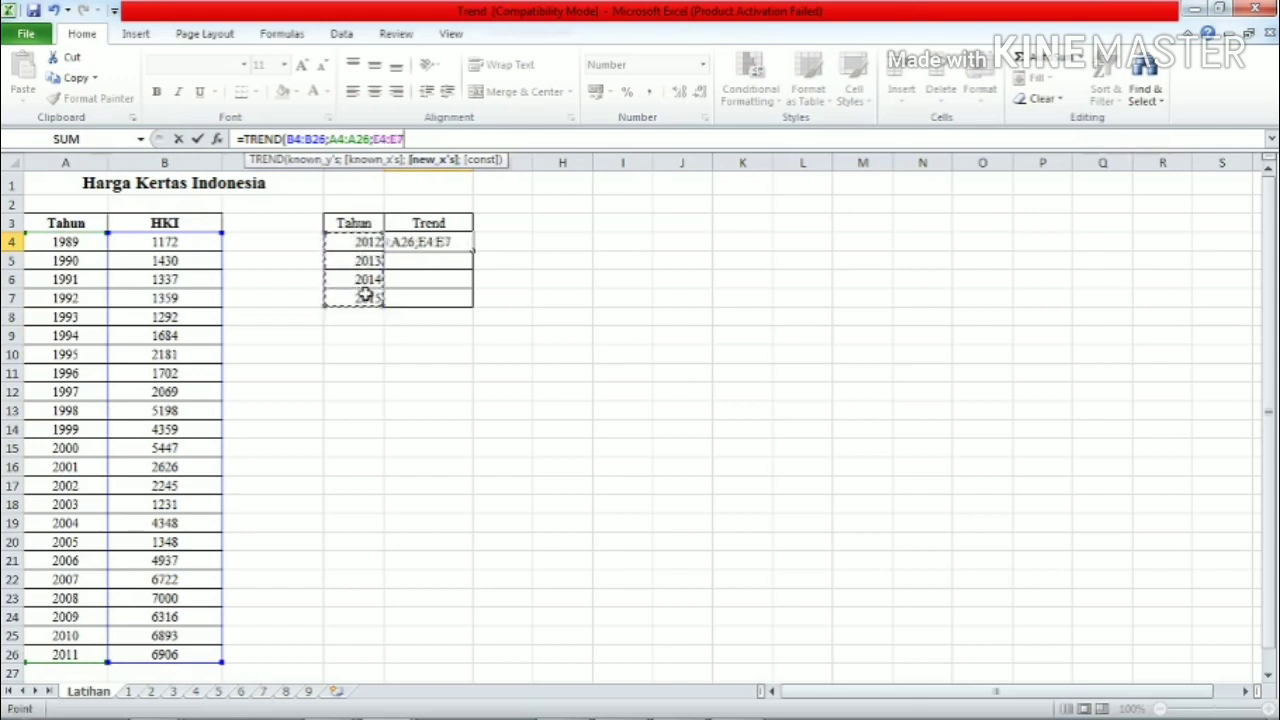
{"action": "type", "text": "TRU"}
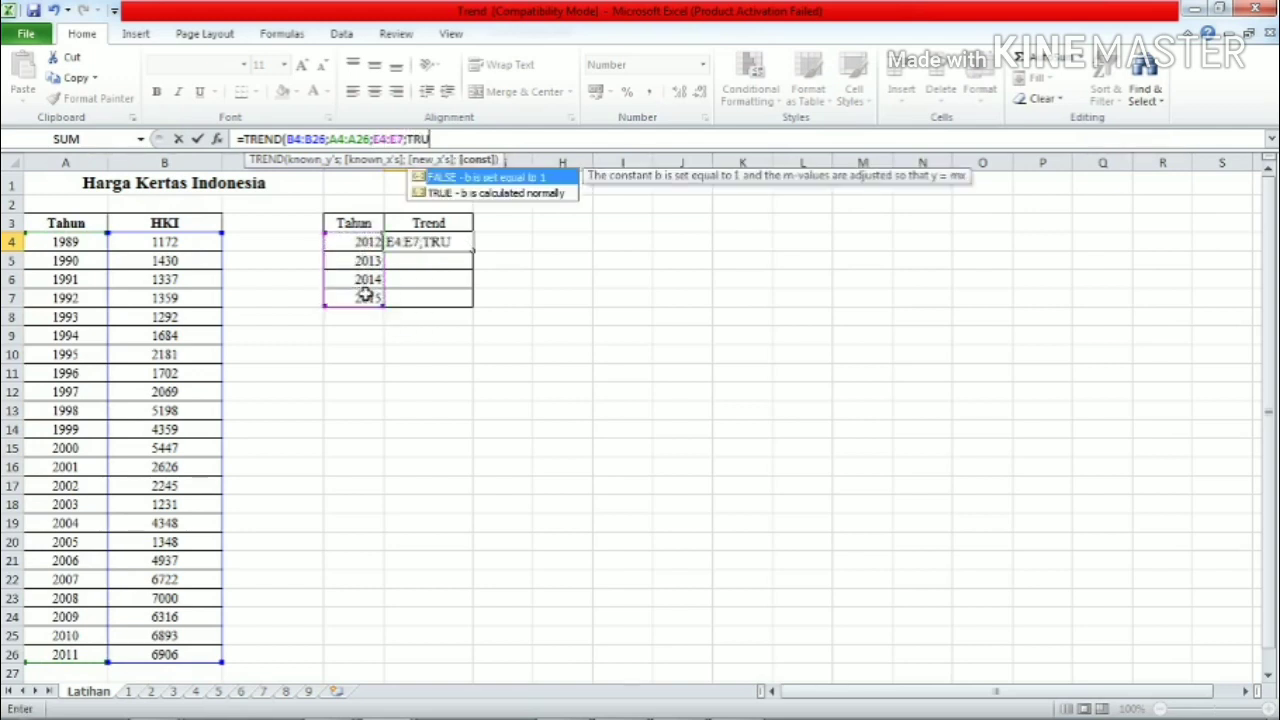
{"action": "type", "text": "E)"}
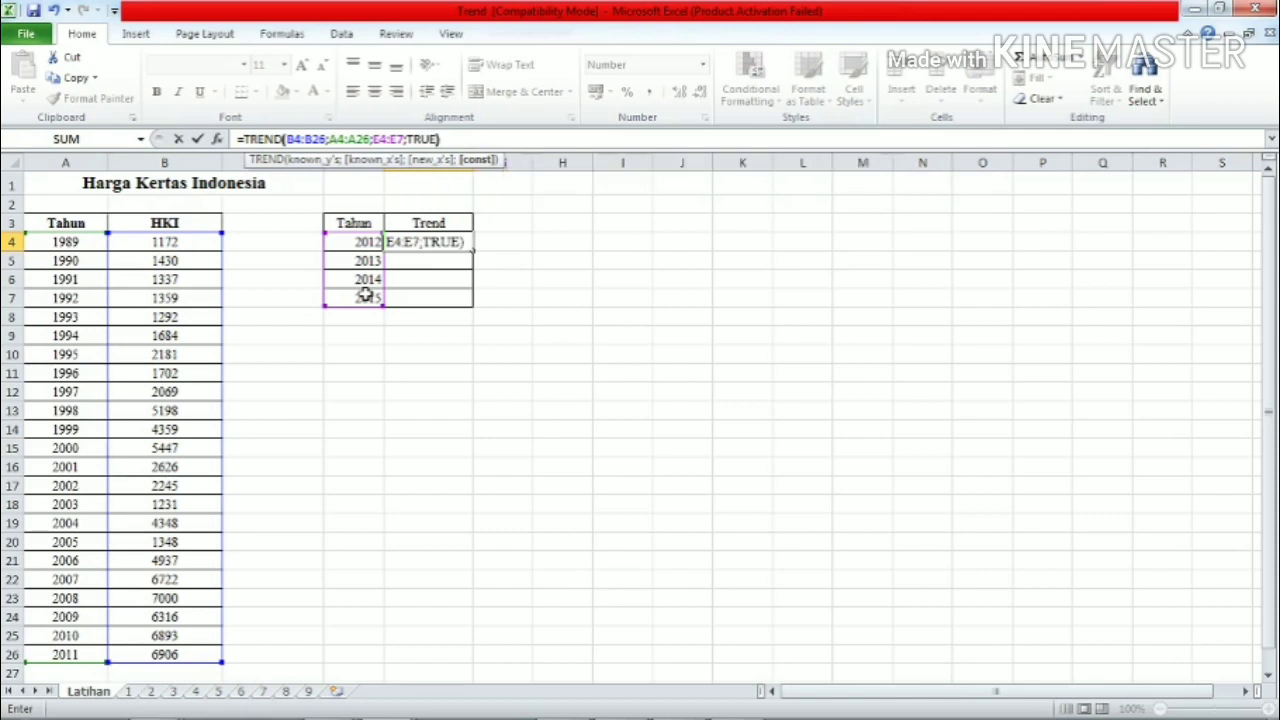
{"action": "key", "text": "Return"}
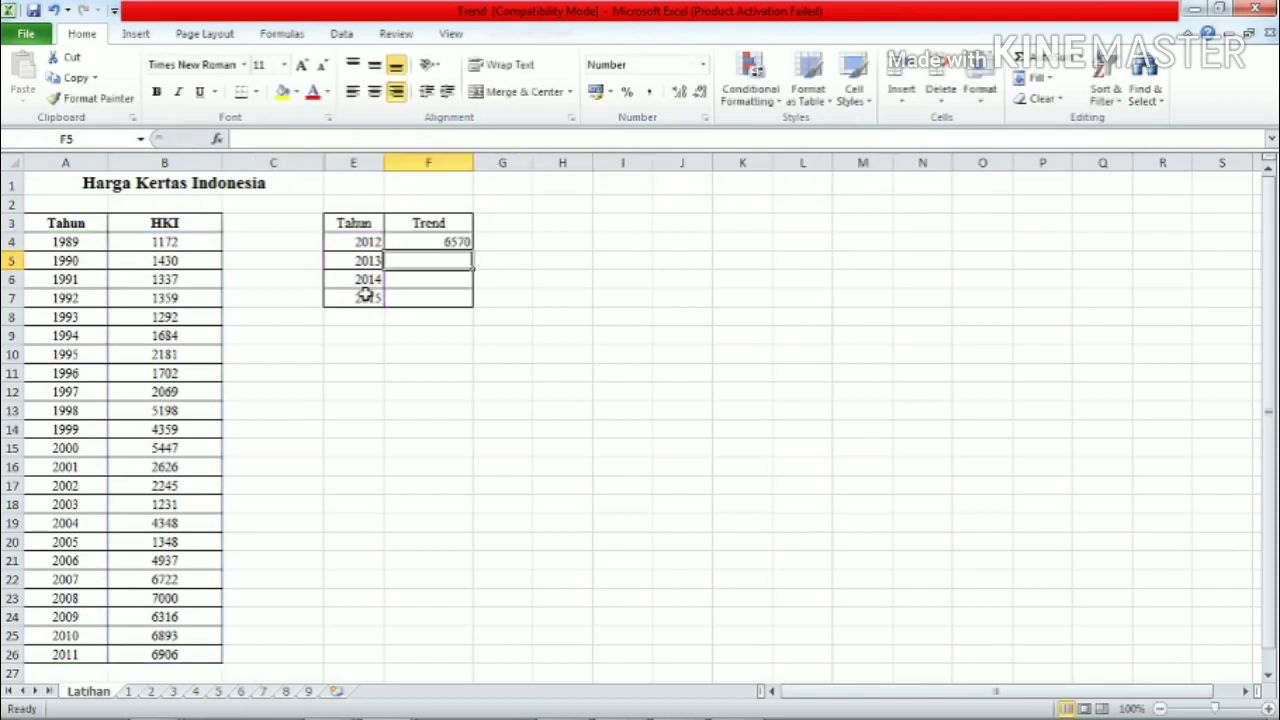
Fill the TREND formula from F4 down to F7 and re-enter it across F4:F7 as an array formula.
{"action": "left_click", "coordinate": [435, 243]}
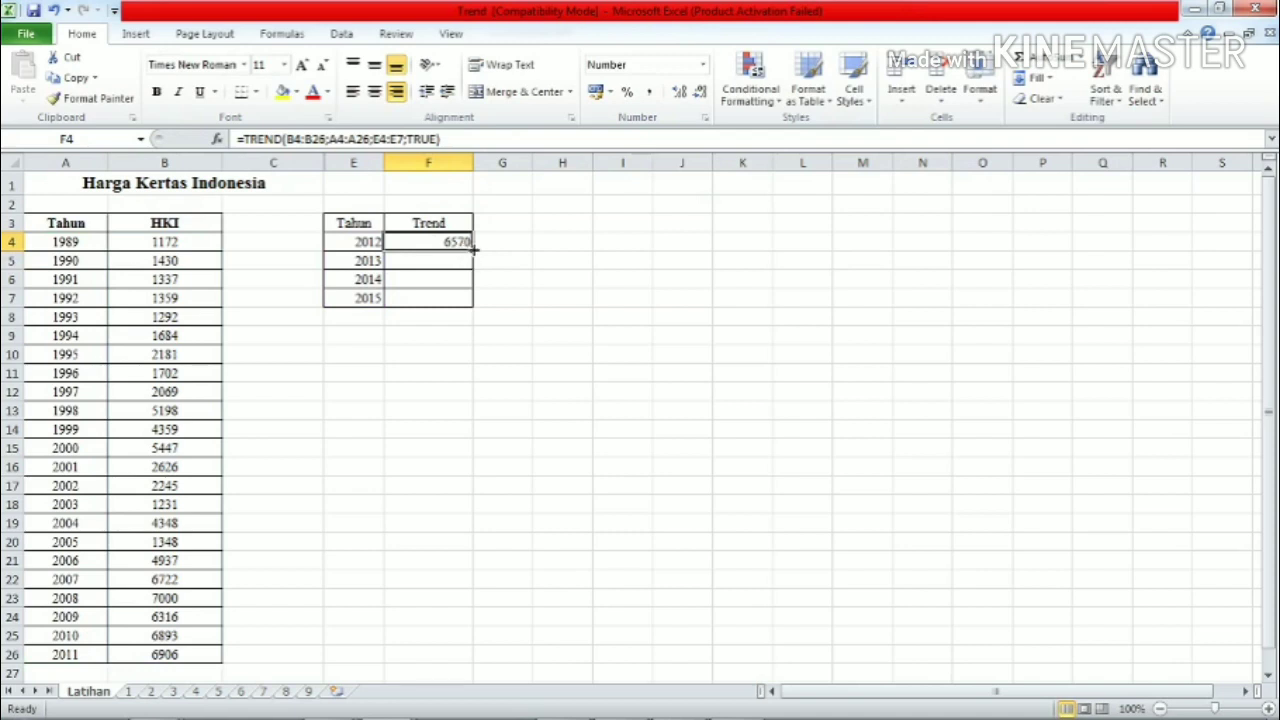
{"action": "left_click_drag", "start_coordinate": [471, 248], "coordinate": [470, 300]}
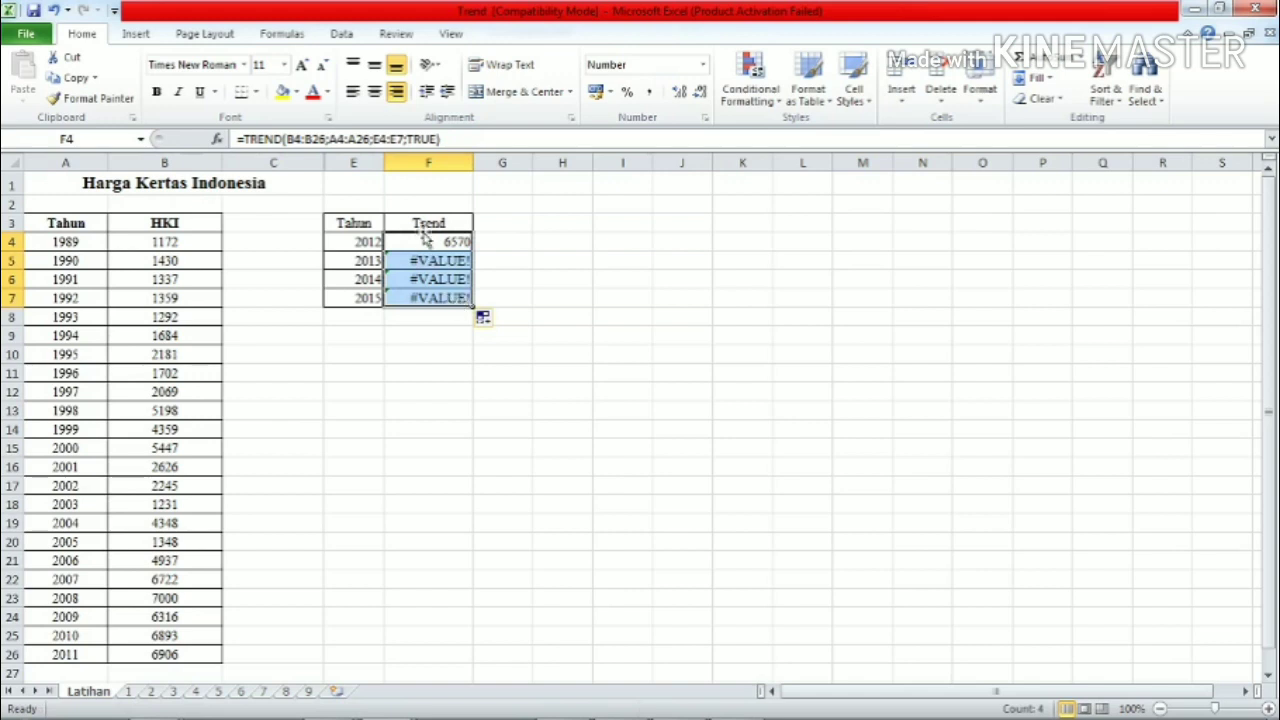
{"action": "left_click_drag", "start_coordinate": [425, 240], "coordinate": [428, 296]}
{"action": "left_click", "coordinate": [394, 140]}
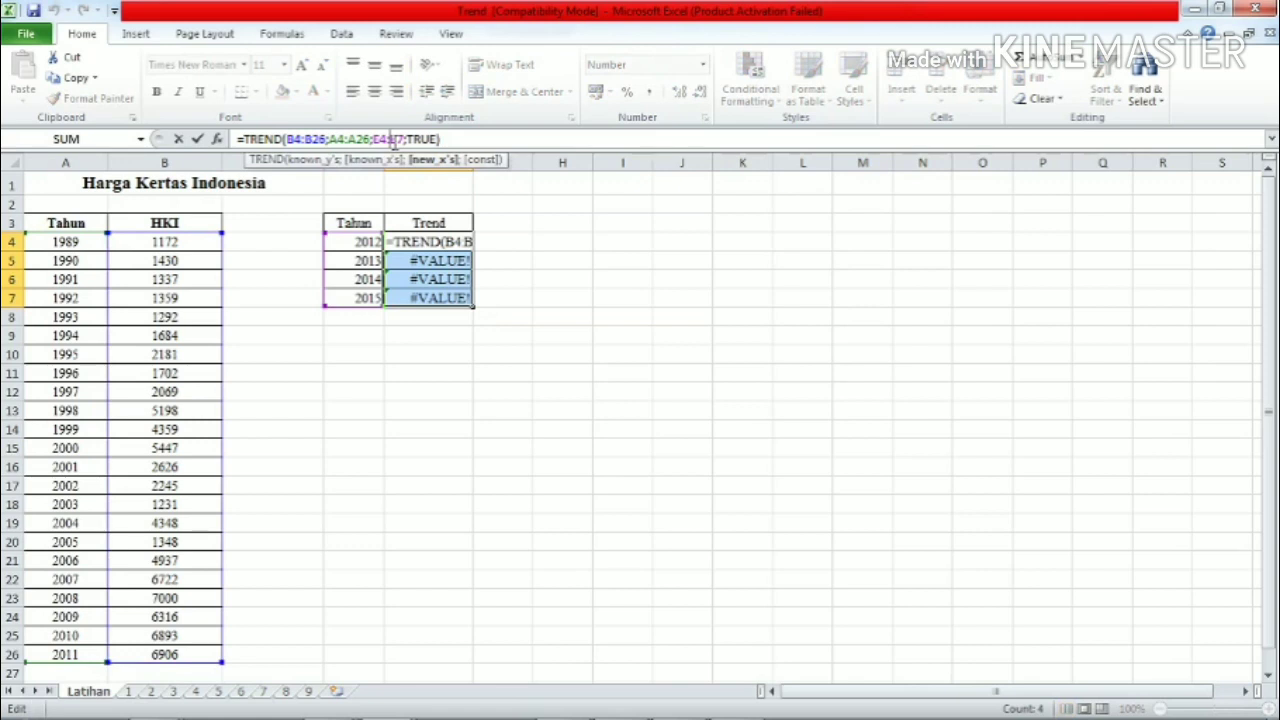
{"action": "key", "text": "ctrl+shift+Return"}
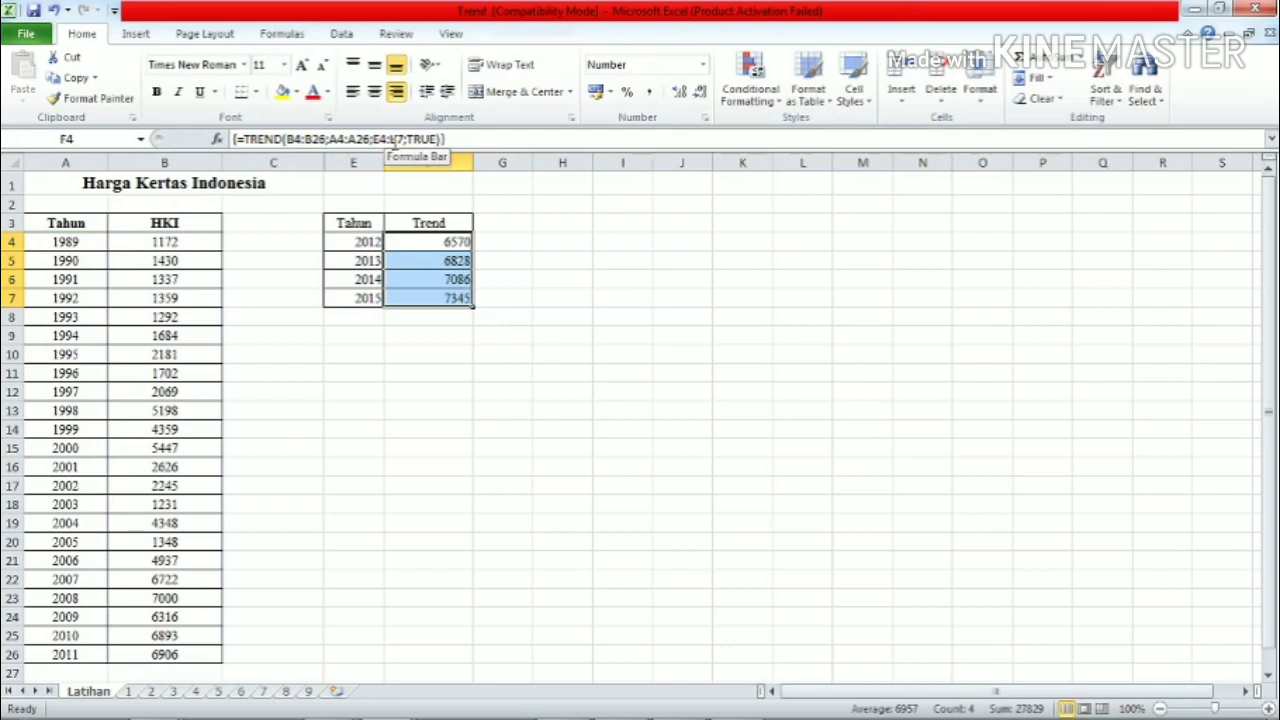
{"action": "left_click", "coordinate": [433, 249]}
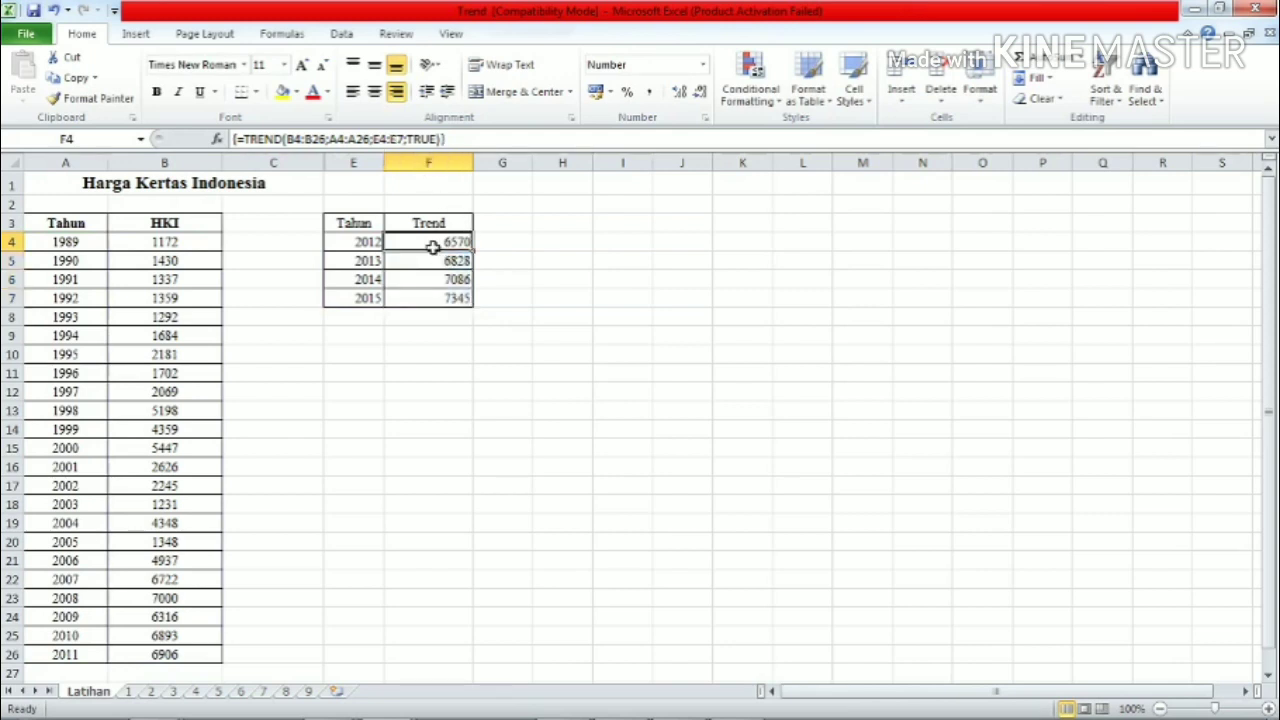
{"action": "left_click_drag", "start_coordinate": [433, 248], "coordinate": [431, 302]}
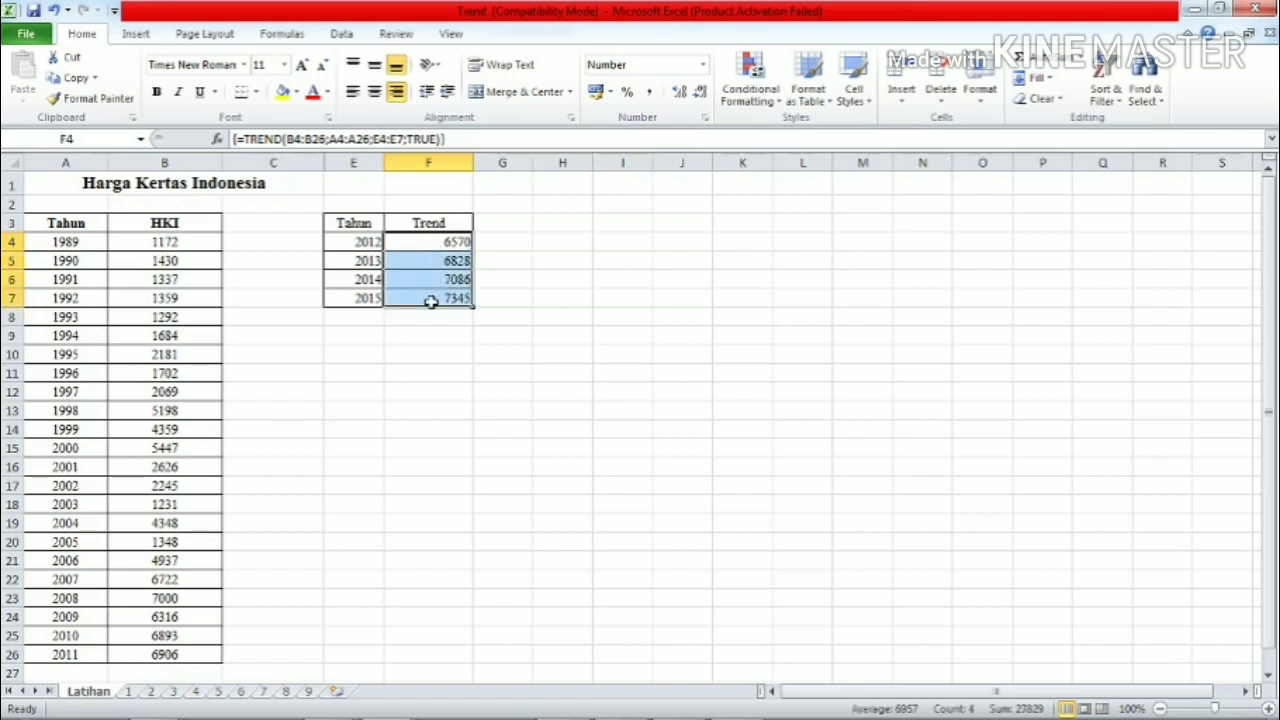
{"action": "left_click", "coordinate": [512, 302]}
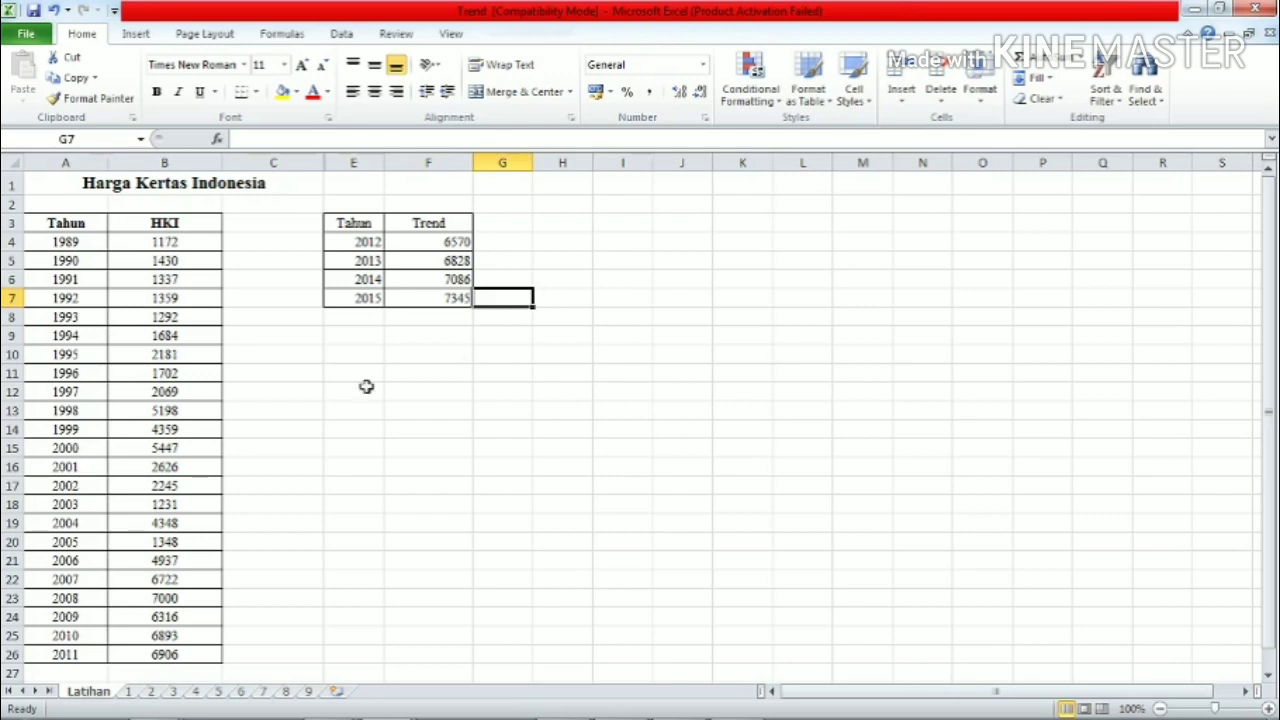
Switch to the Book1 workbook and enable the Analysis ToolPak add-in through the Excel Add-ins options.
{"action": "left_click", "coordinate": [1196, 12]}
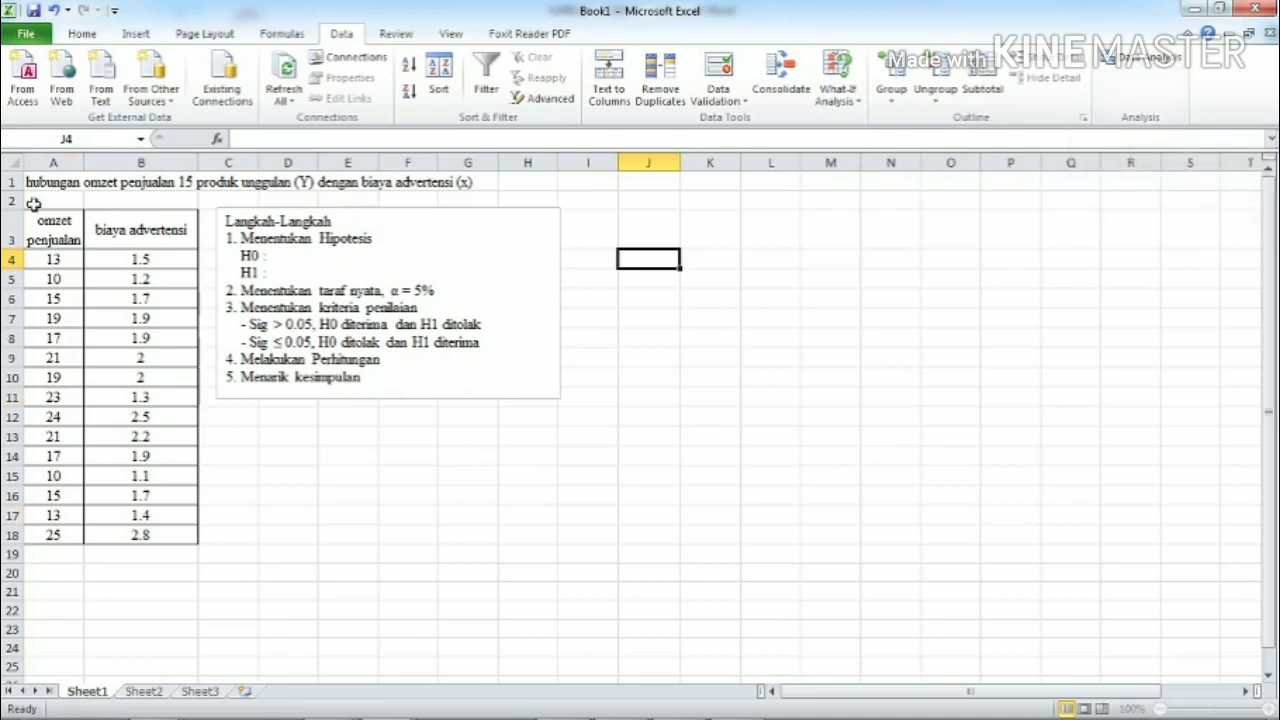
{"action": "left_click", "coordinate": [26, 40]}
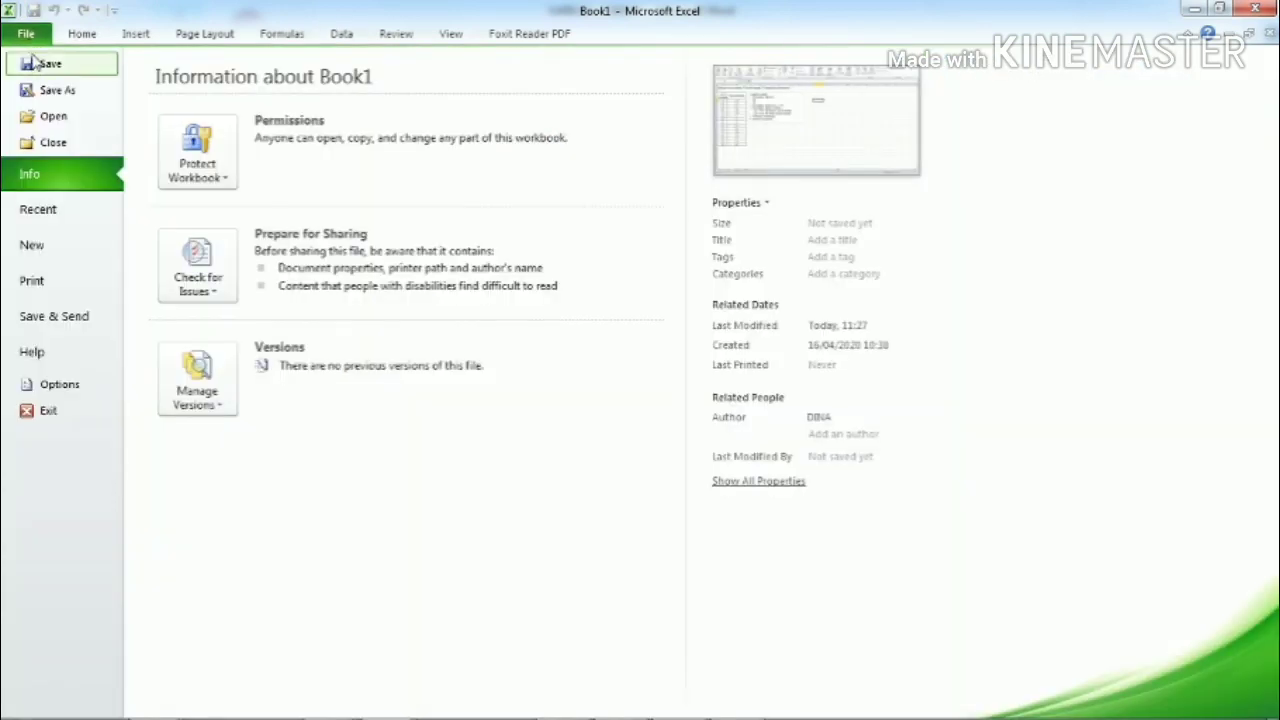
{"action": "left_click", "coordinate": [52, 388]}
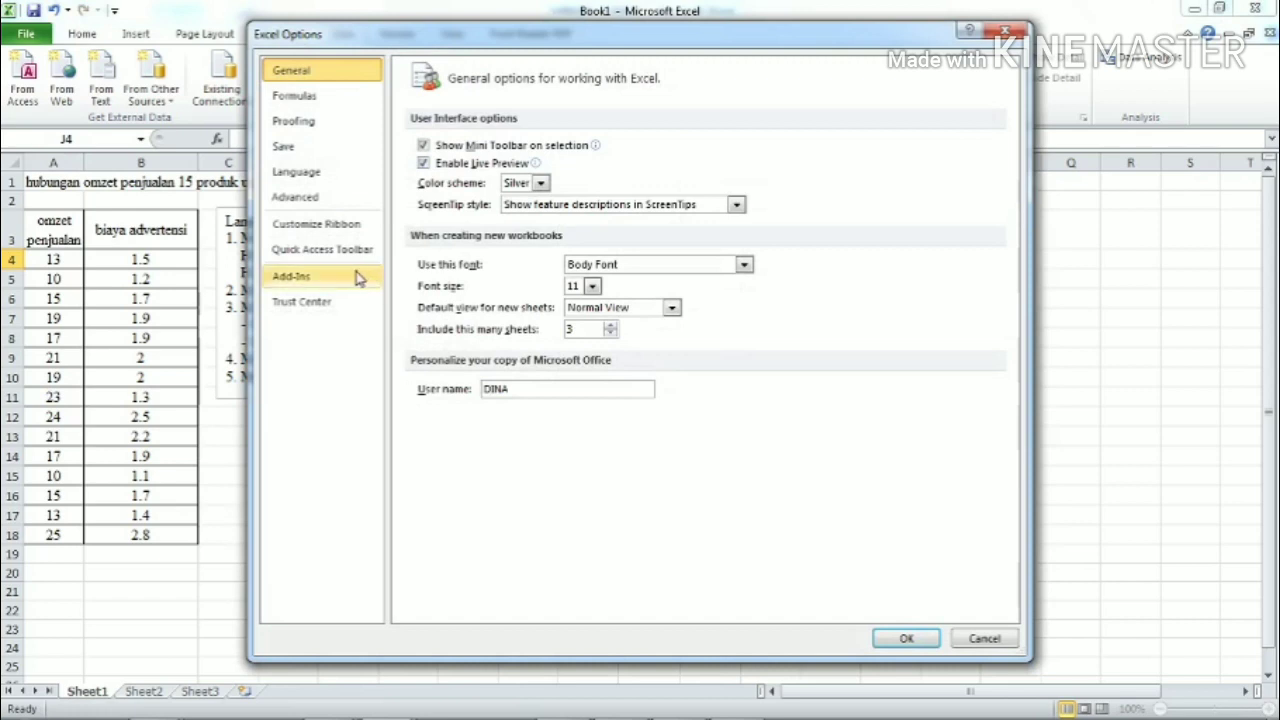
{"action": "left_click", "coordinate": [358, 278]}
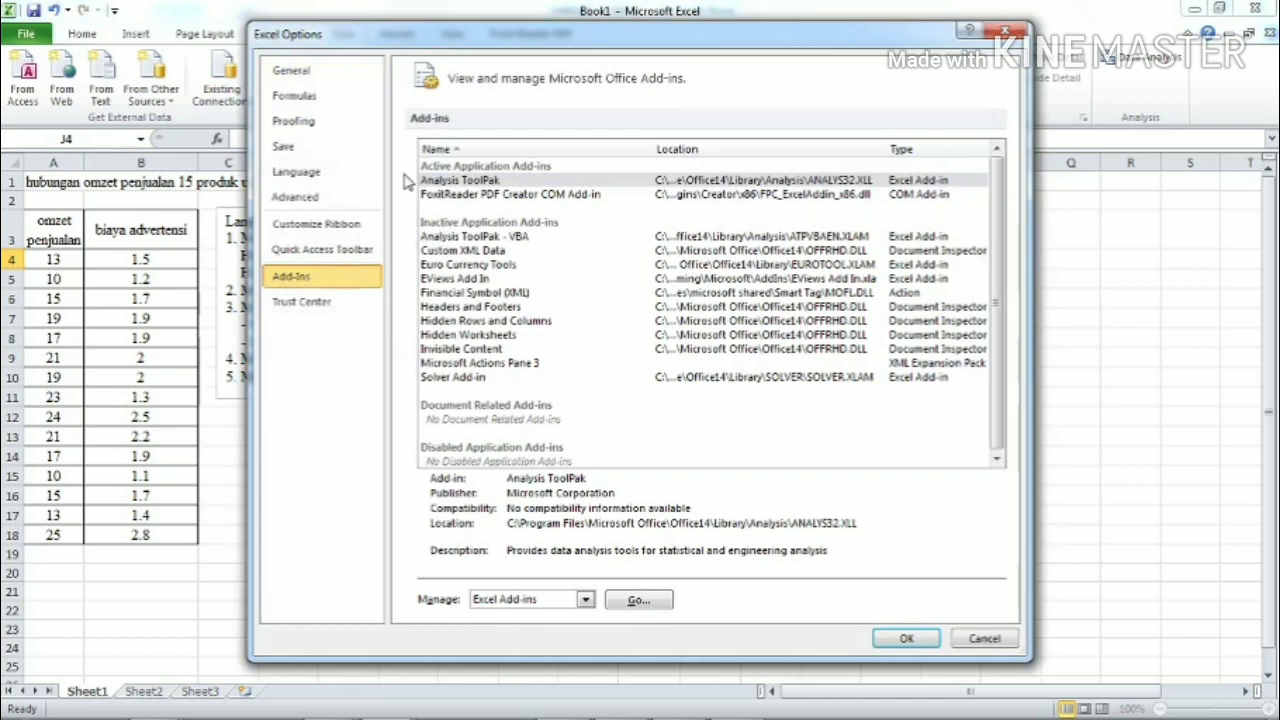
{"action": "left_click", "coordinate": [448, 182]}
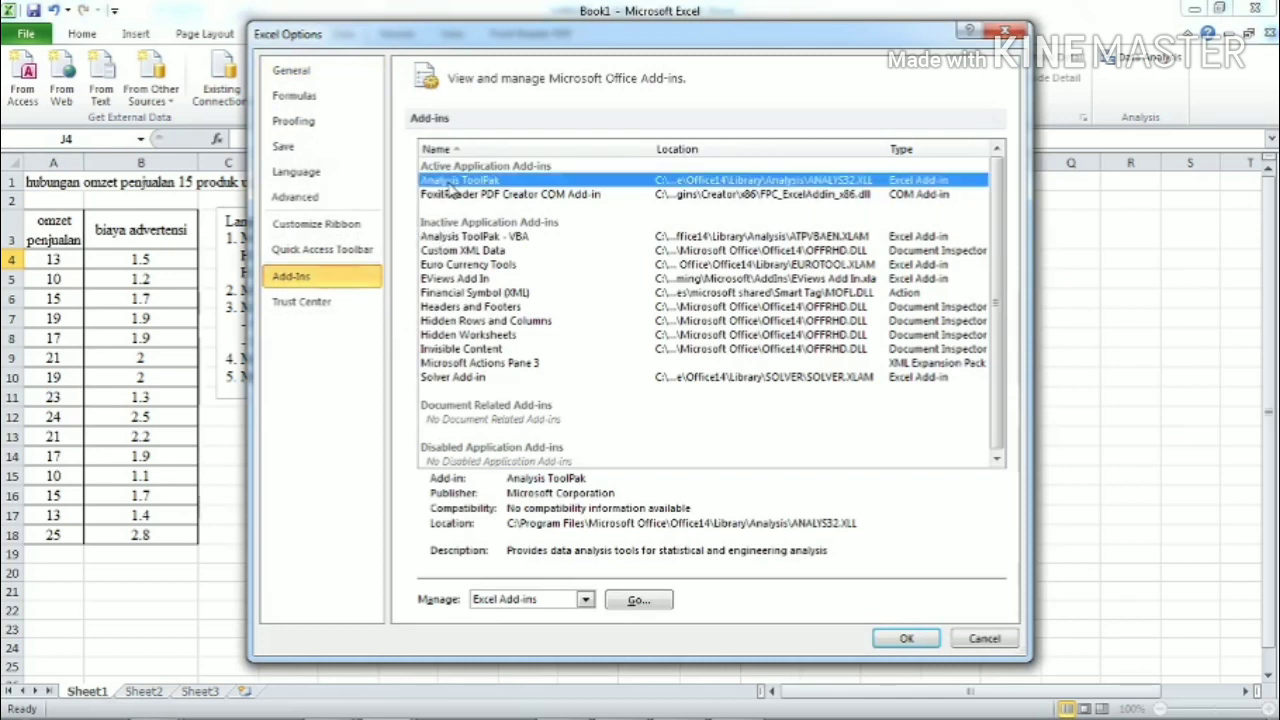
{"action": "left_click", "coordinate": [651, 600]}
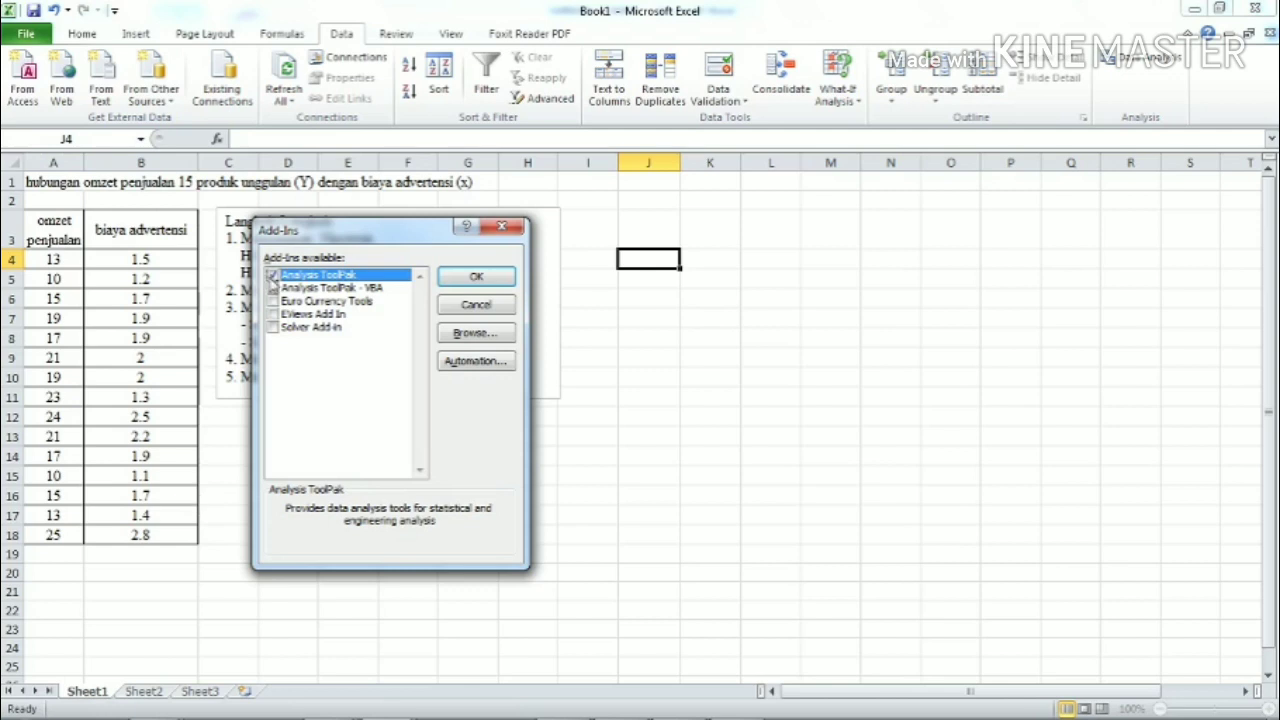
{"action": "left_click", "coordinate": [470, 280]}
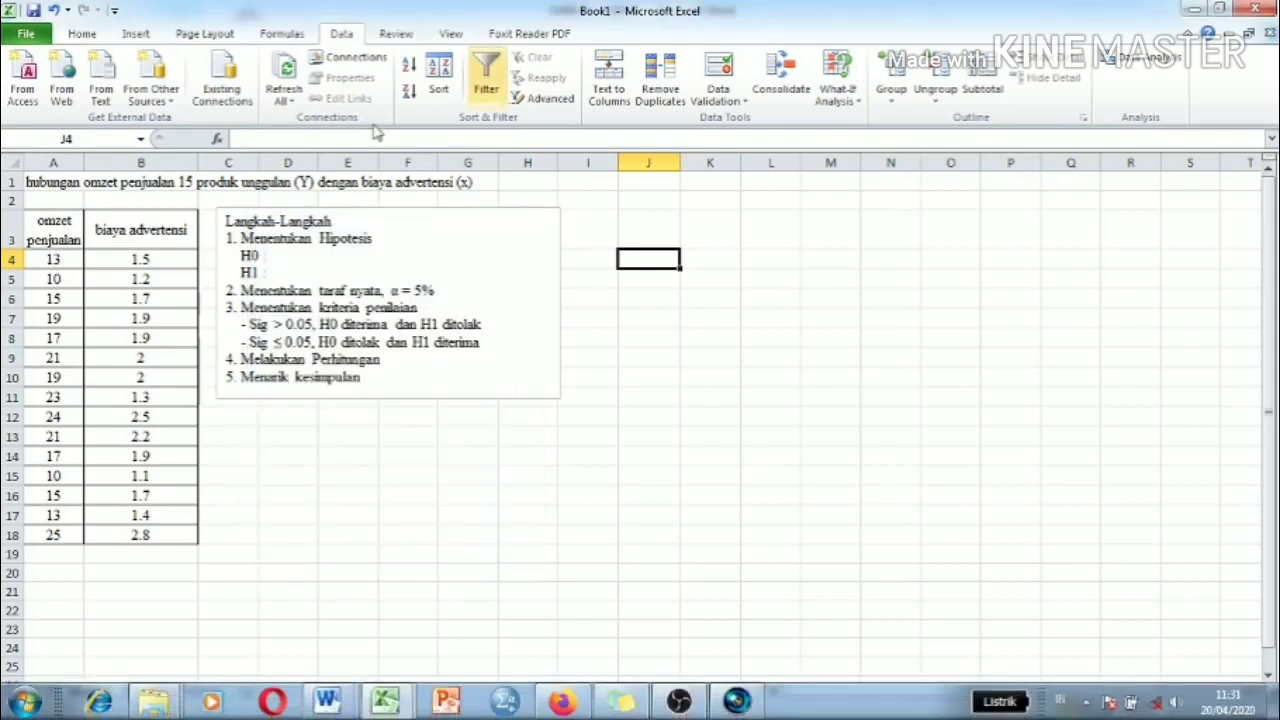
Start a Regression data analysis with Input Y Range $A$4:$A$18 and Input X Range $B$4:$B$18.
{"action": "left_click", "coordinate": [1143, 60]}
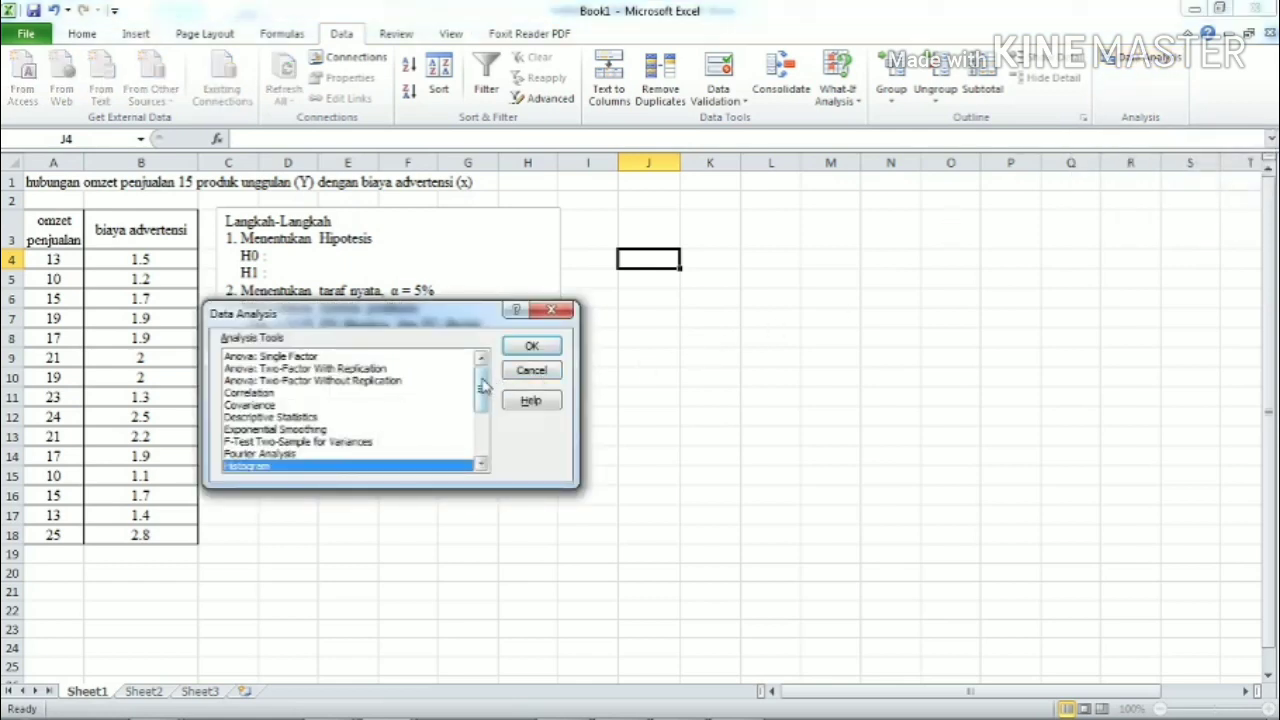
{"action": "left_click_drag", "start_coordinate": [483, 388], "coordinate": [485, 428]}
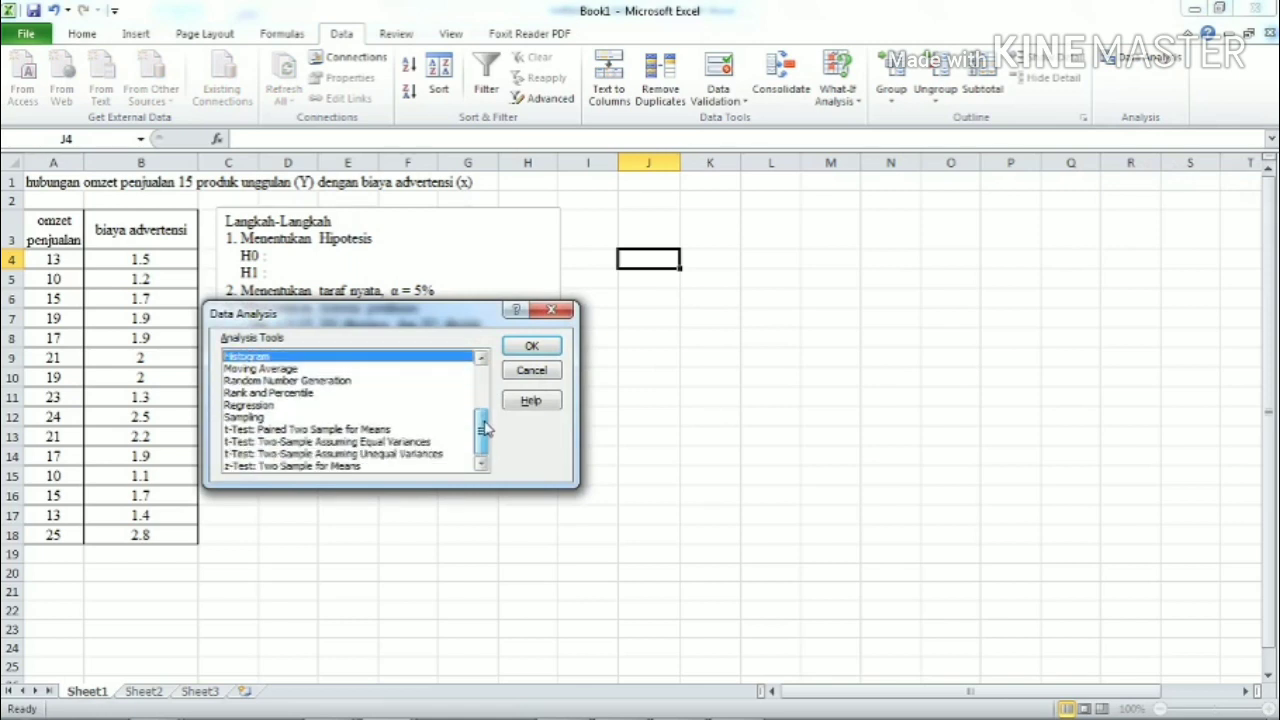
{"action": "left_click", "coordinate": [277, 405]}
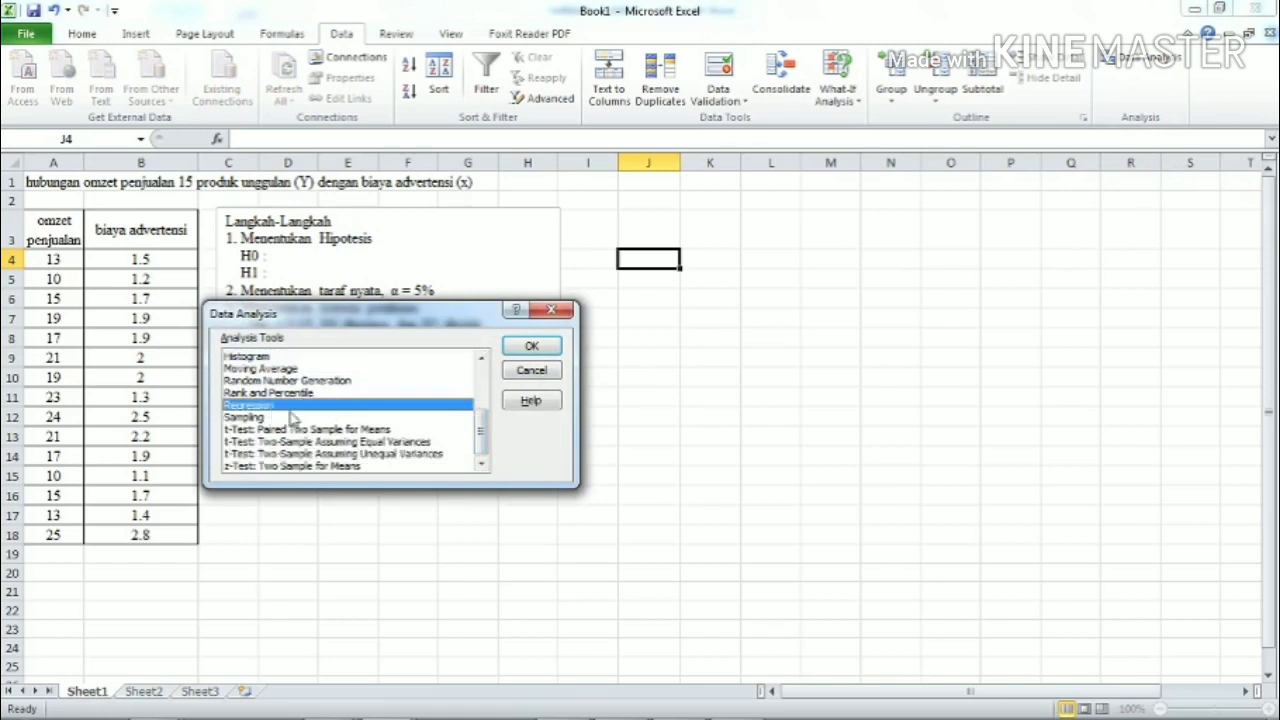
{"action": "left_click", "coordinate": [529, 348]}
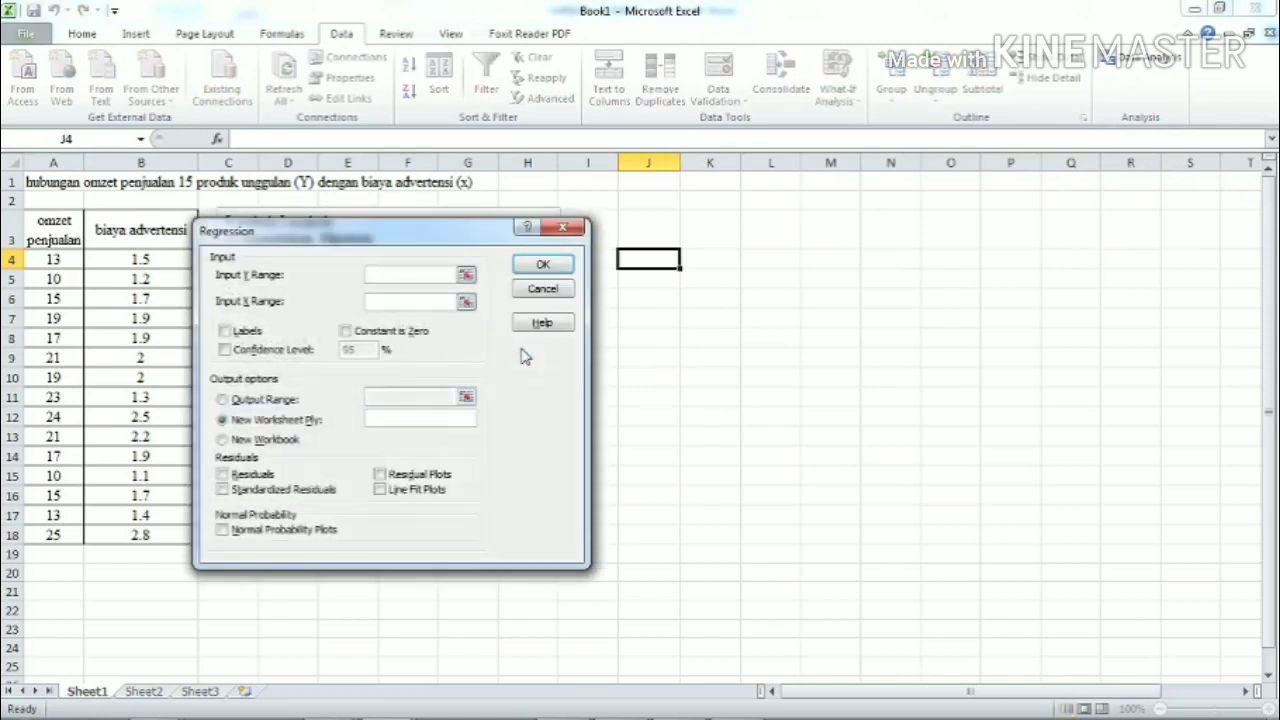
{"action": "left_click_drag", "start_coordinate": [364, 230], "coordinate": [586, 230]}
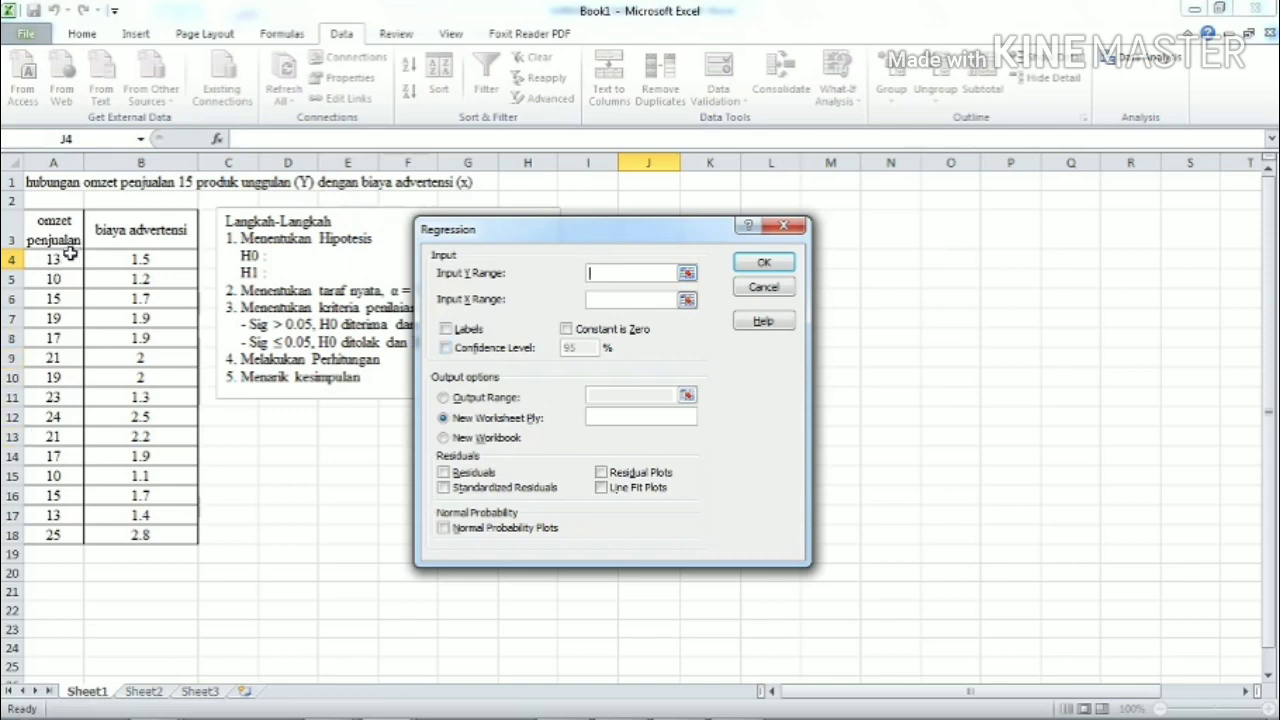
{"action": "left_click_drag", "start_coordinate": [58, 260], "coordinate": [57, 533]}
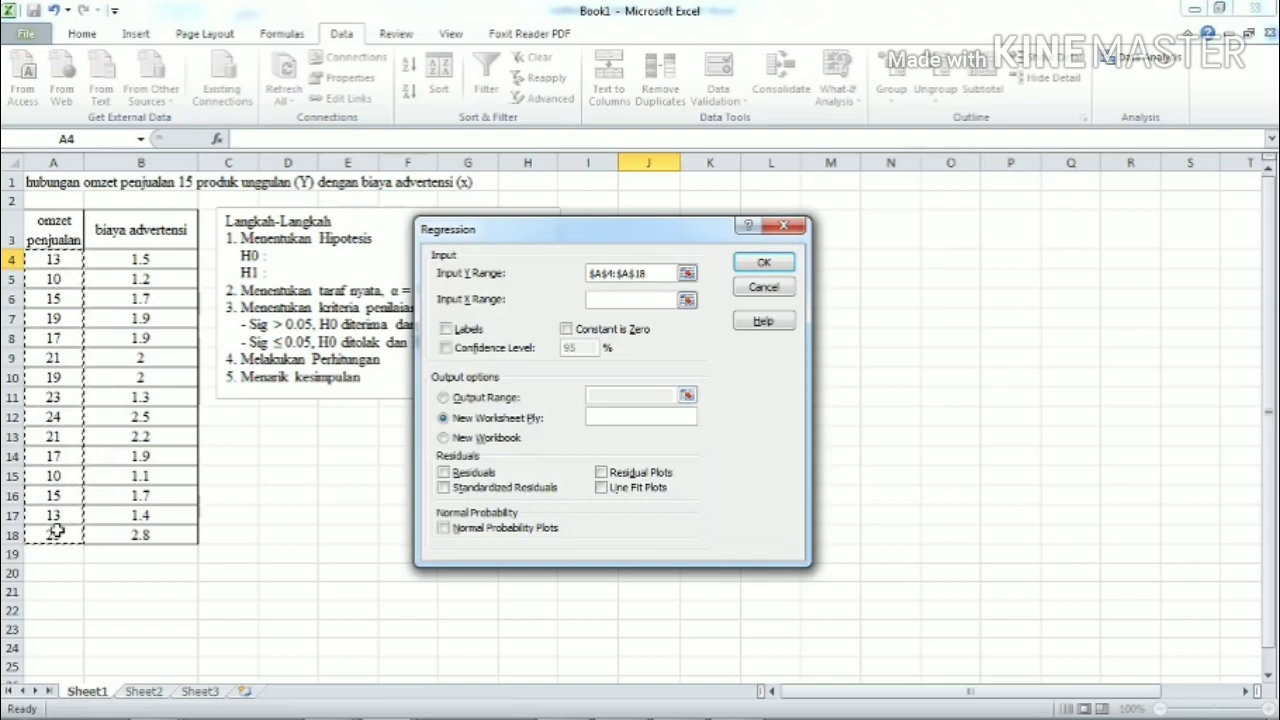
{"action": "left_click", "coordinate": [637, 300]}
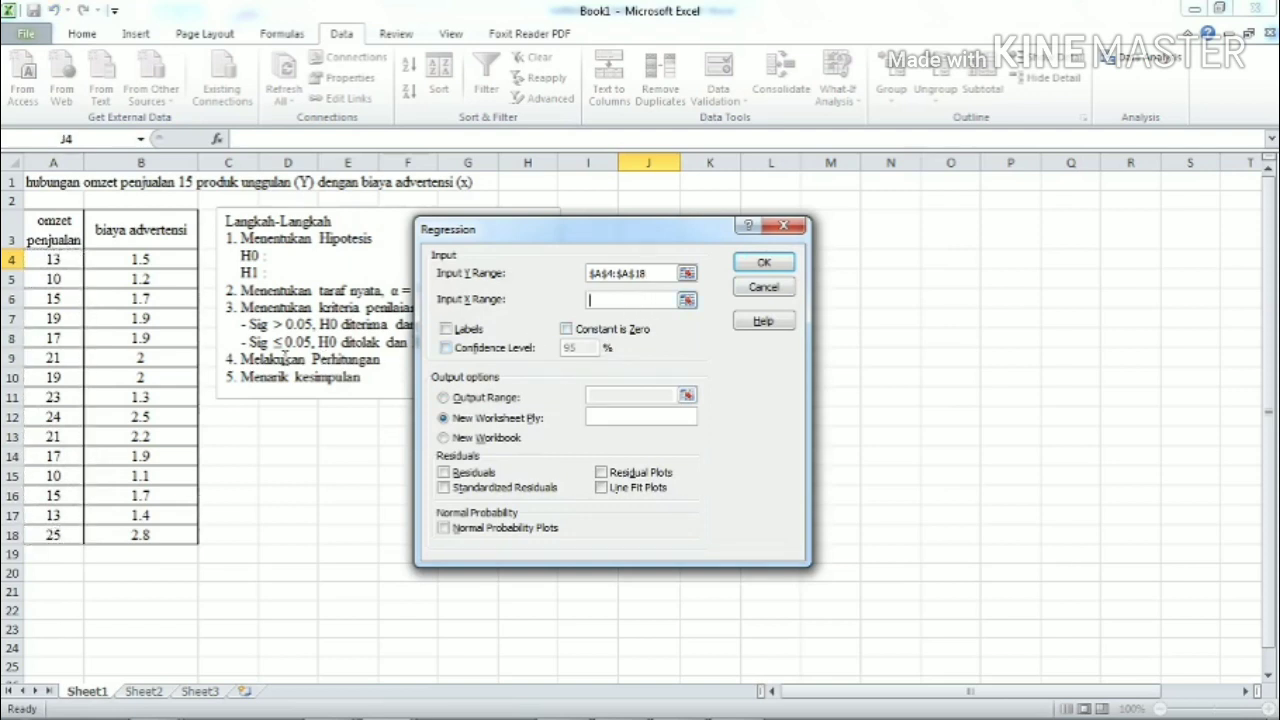
{"action": "left_click_drag", "start_coordinate": [167, 256], "coordinate": [170, 532]}
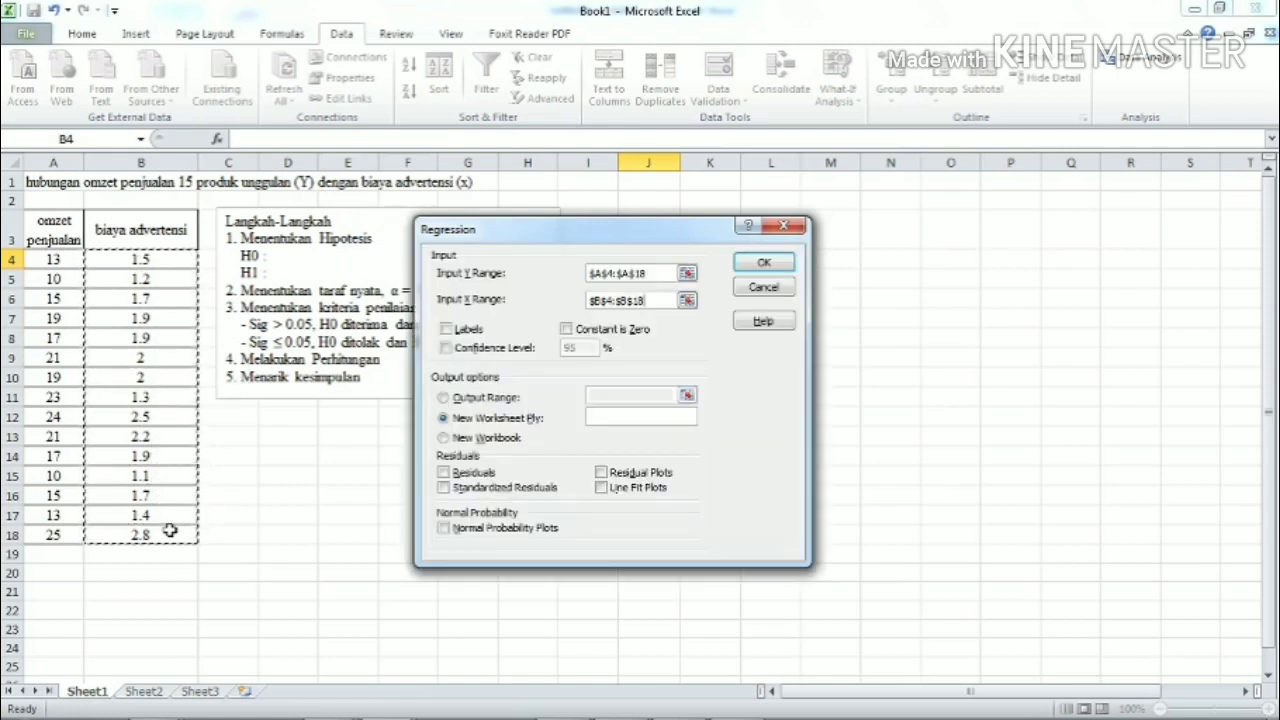
Set the regression's output range to $J$4, run the analysis, and widen column J to fit the summary labels.
{"action": "left_click", "coordinate": [513, 400]}
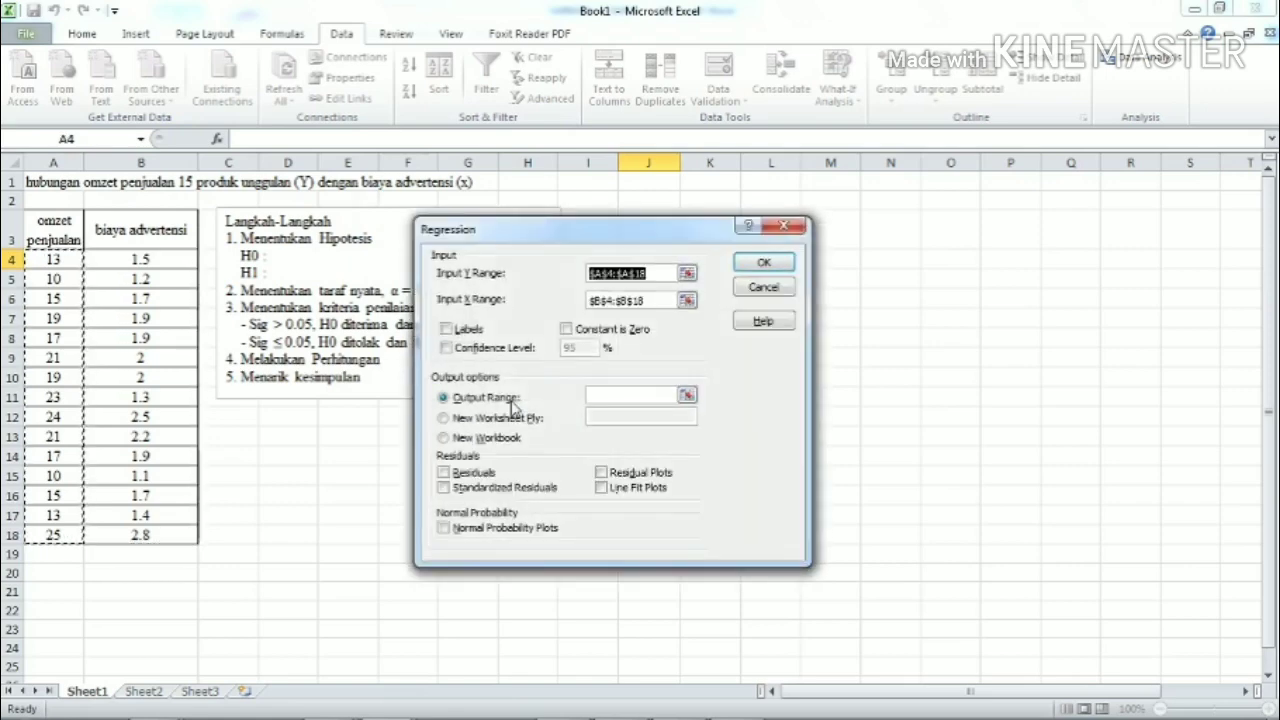
{"action": "left_click_drag", "start_coordinate": [681, 226], "coordinate": [445, 206]}
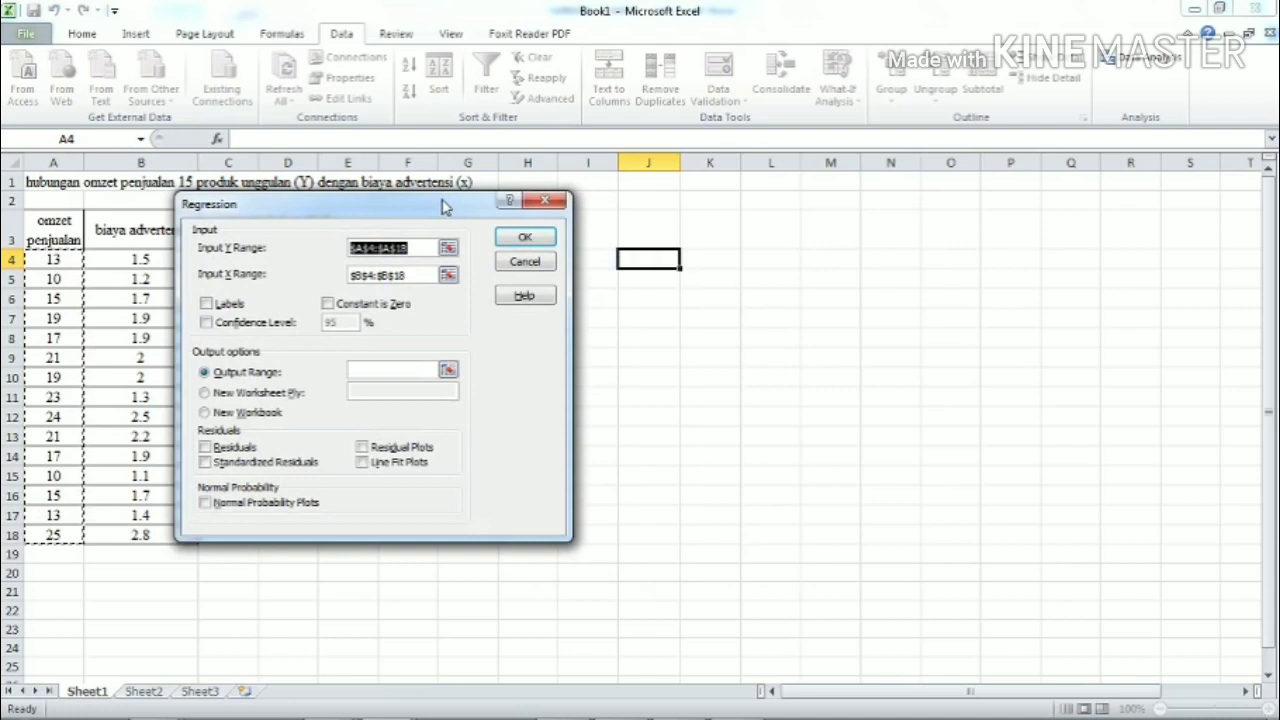
{"action": "left_click", "coordinate": [393, 369]}
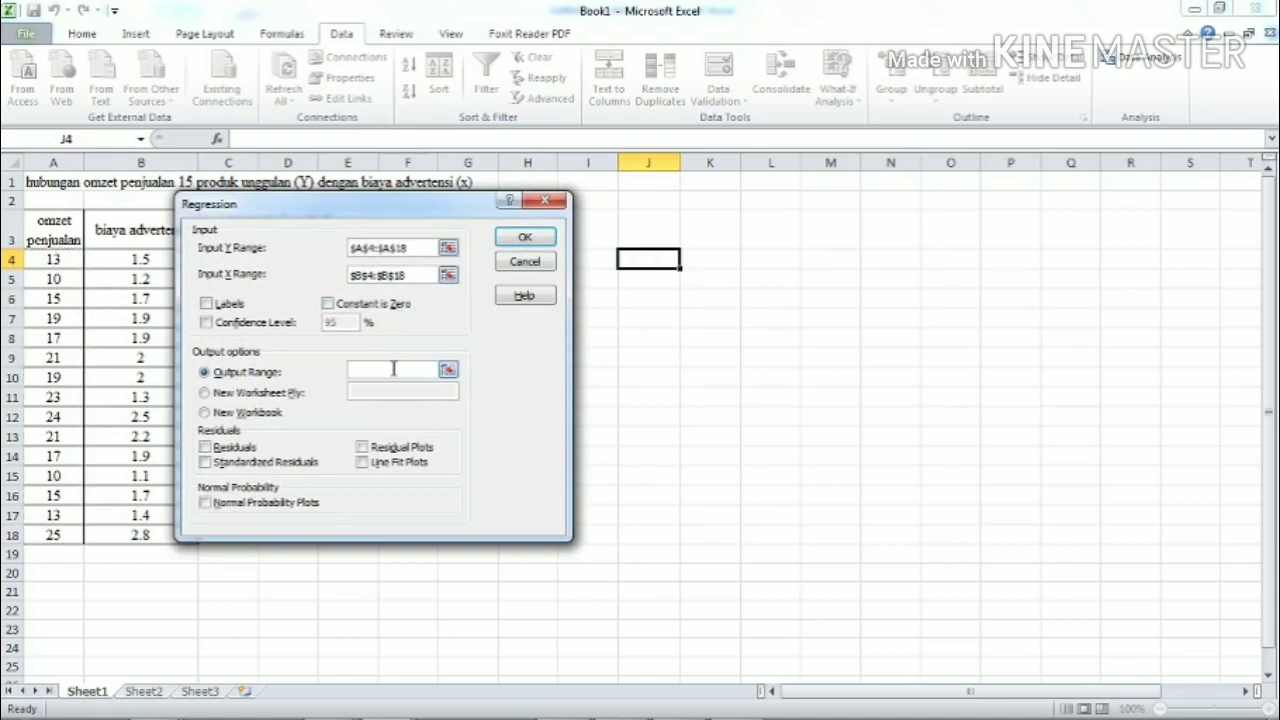
{"action": "left_click", "coordinate": [655, 263]}
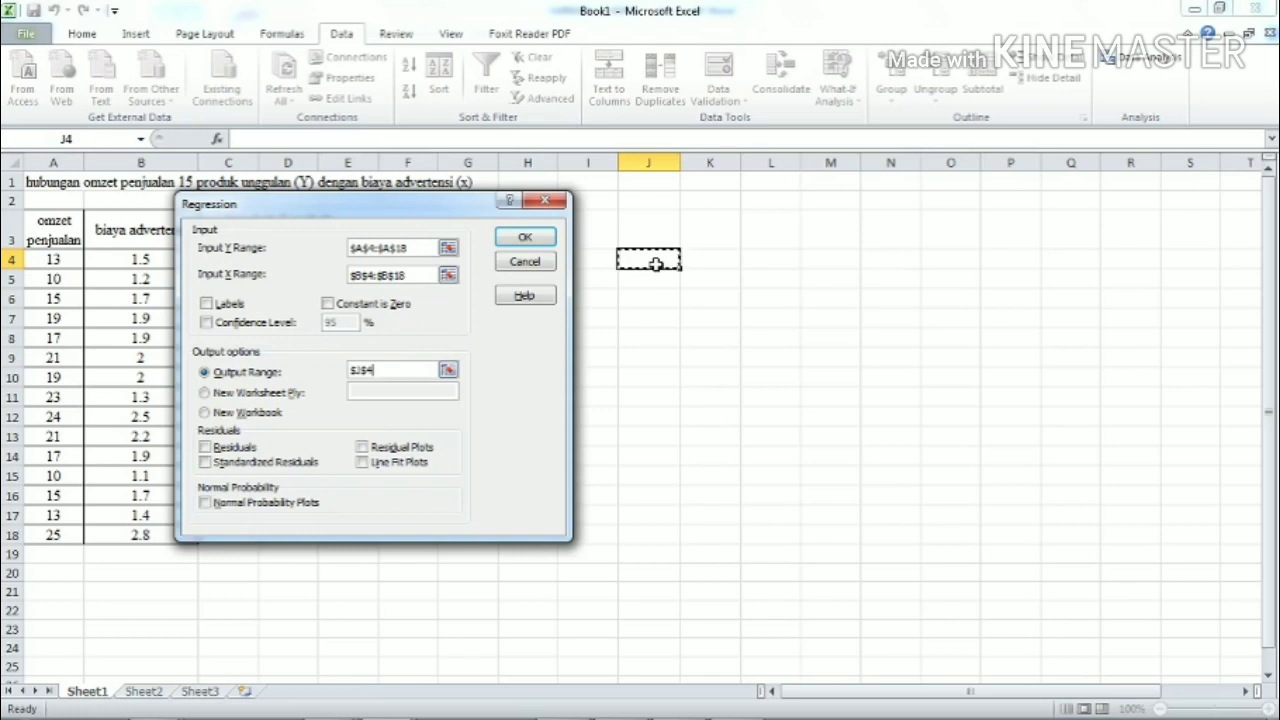
{"action": "left_click", "coordinate": [546, 241]}
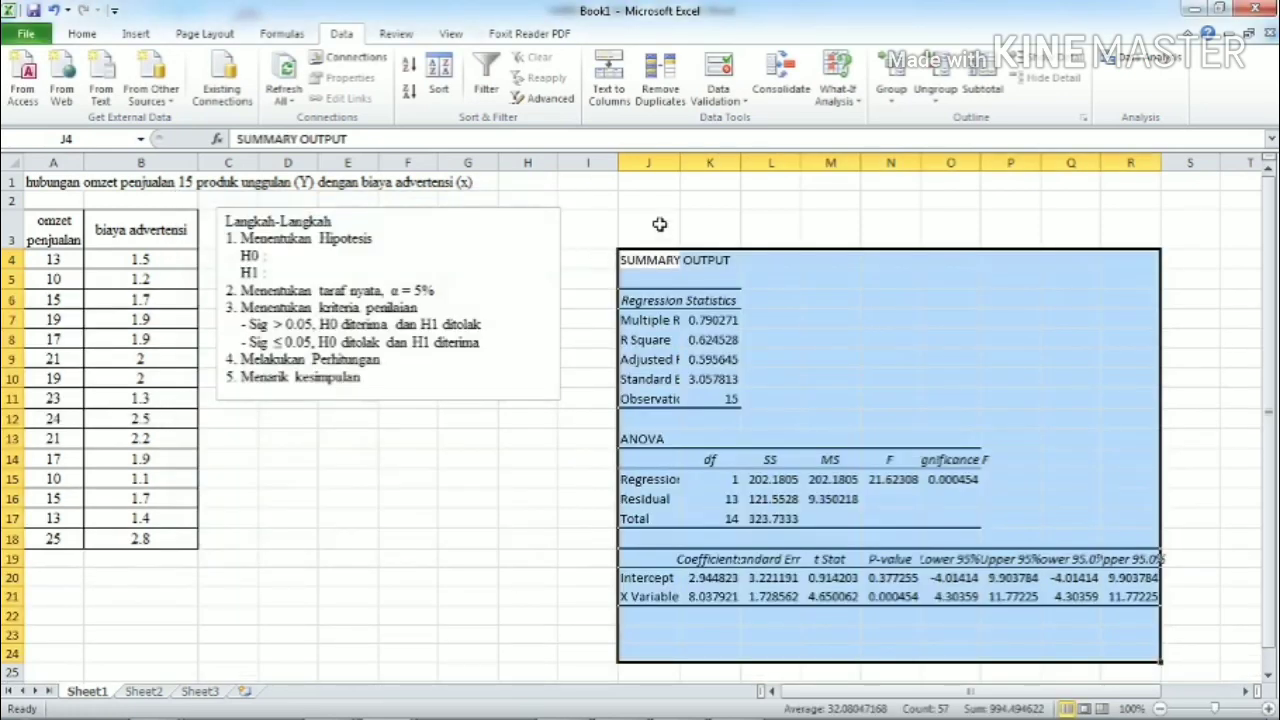
{"action": "left_click_drag", "start_coordinate": [680, 163], "coordinate": [765, 167]}
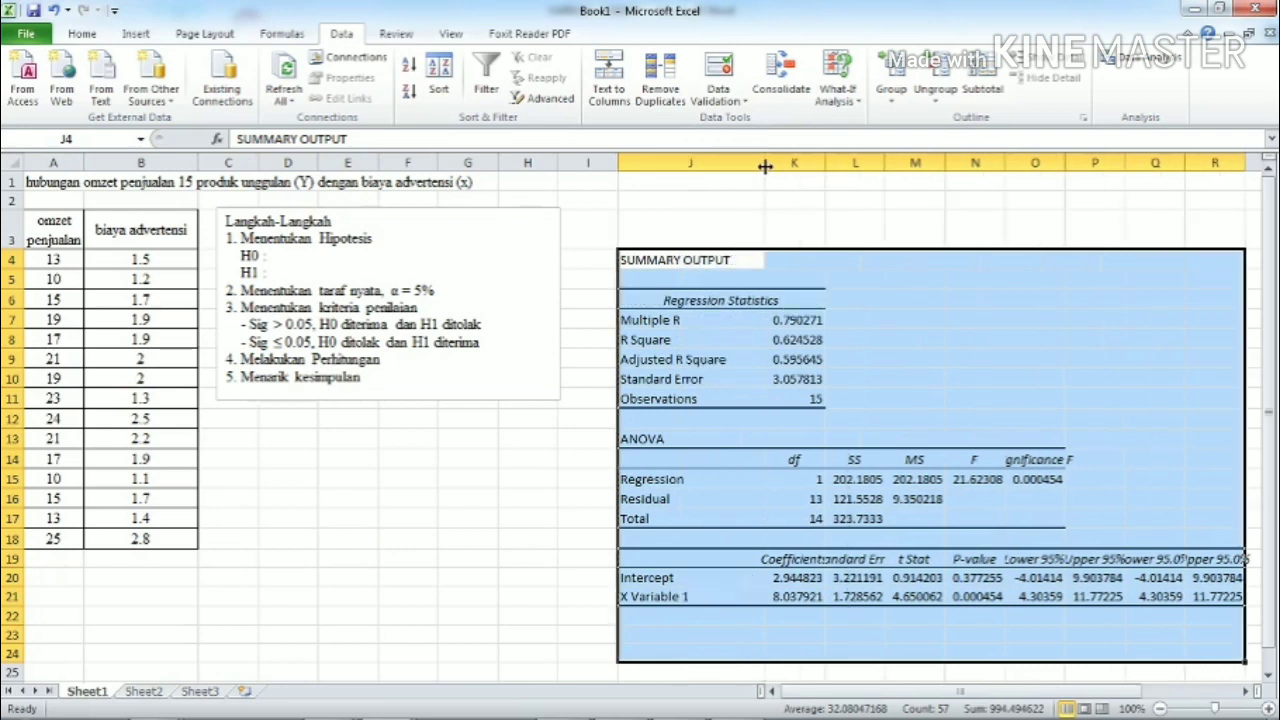
{"action": "left_click", "coordinate": [749, 258]}
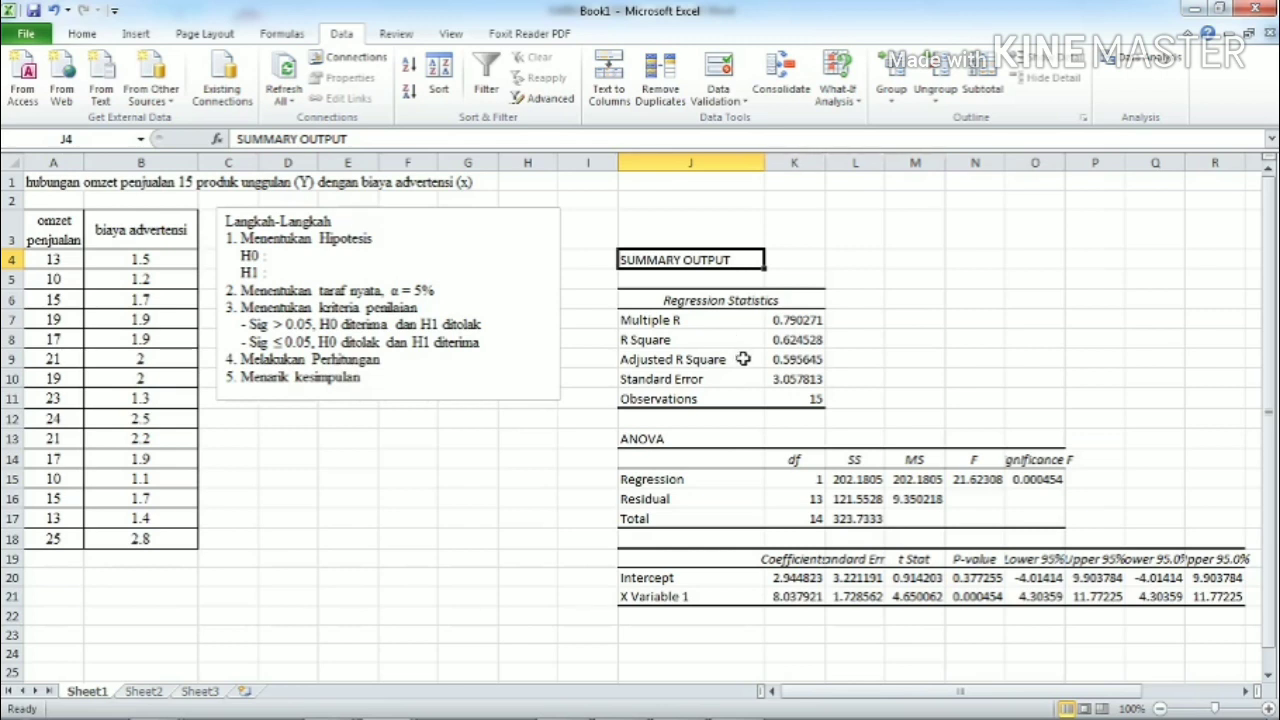
Examine the Adjusted R Square, F and Significance F in the regression output against the hypothesis-test criteria in the notes box.
{"action": "left_click", "coordinate": [742, 359]}
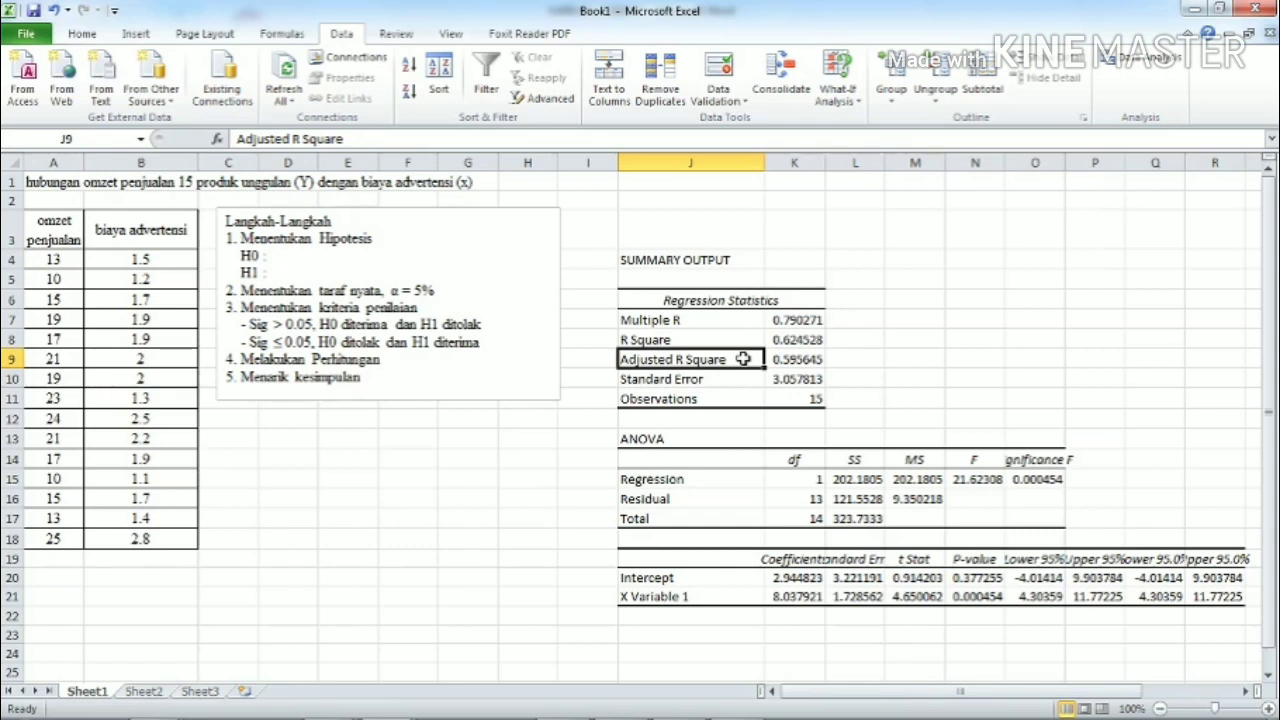
{"action": "mouse_move", "coordinate": [792, 366]}
{"action": "left_mouse_down"}
{"action": "mouse_move", "coordinate": [803, 379]}
{"action": "mouse_move", "coordinate": [795, 362]}
{"action": "left_mouse_up"}
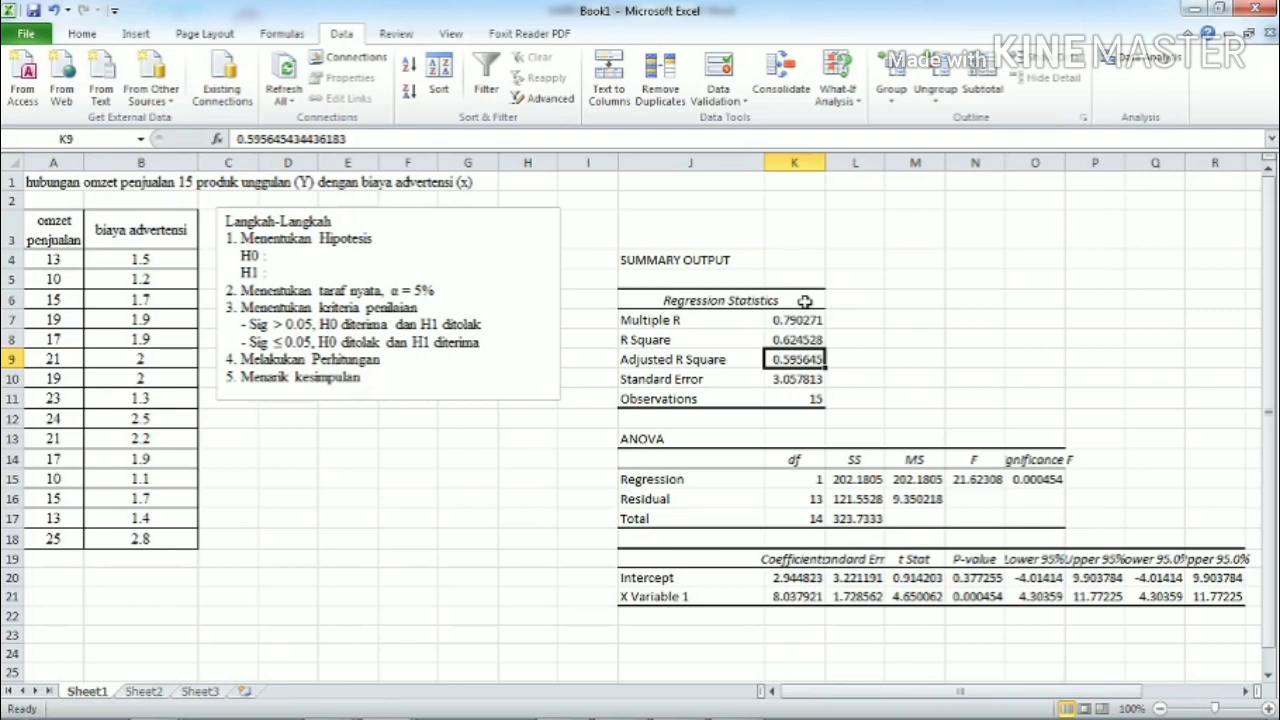
{"action": "left_click", "coordinate": [663, 441]}
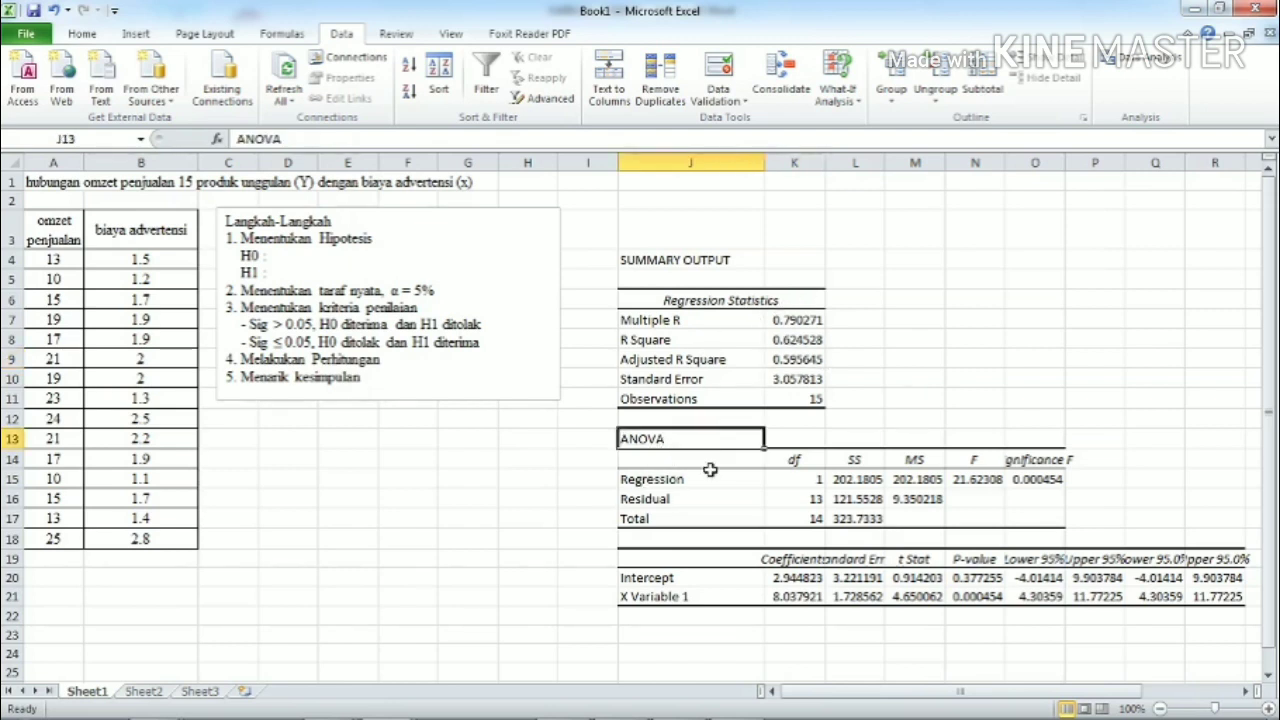
{"action": "left_click", "coordinate": [986, 481]}
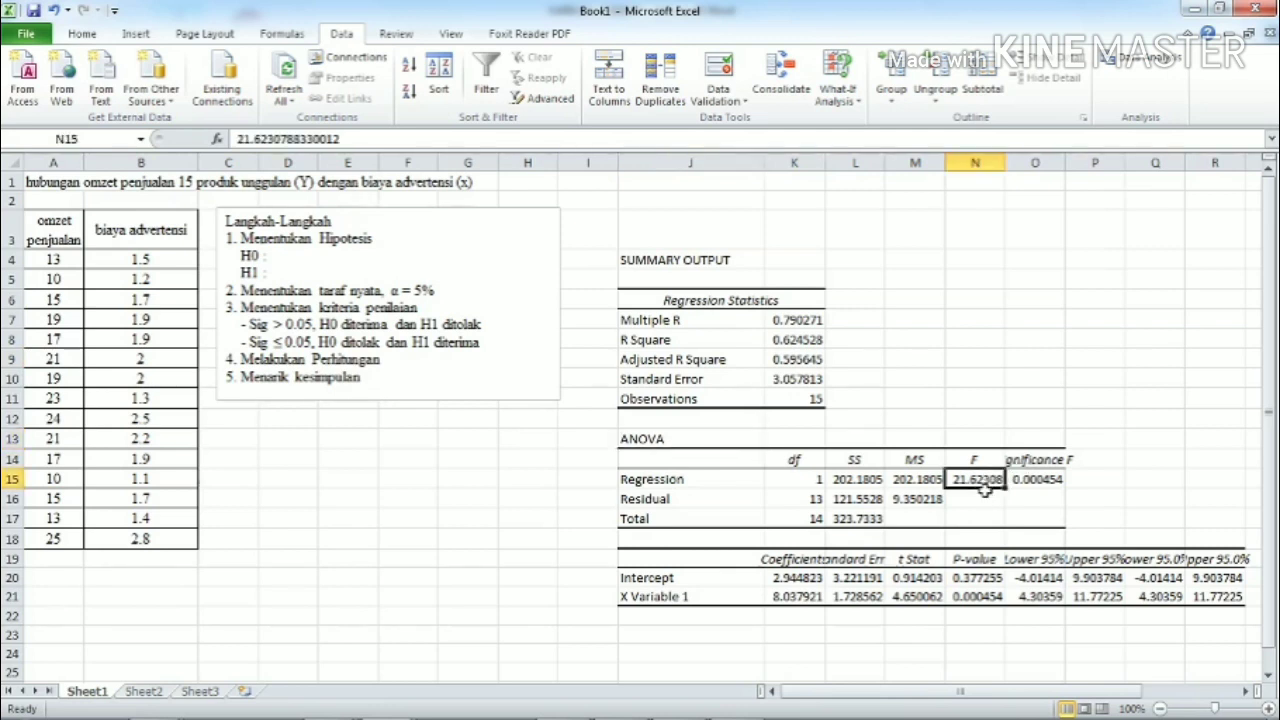
{"action": "left_click", "coordinate": [1028, 484]}
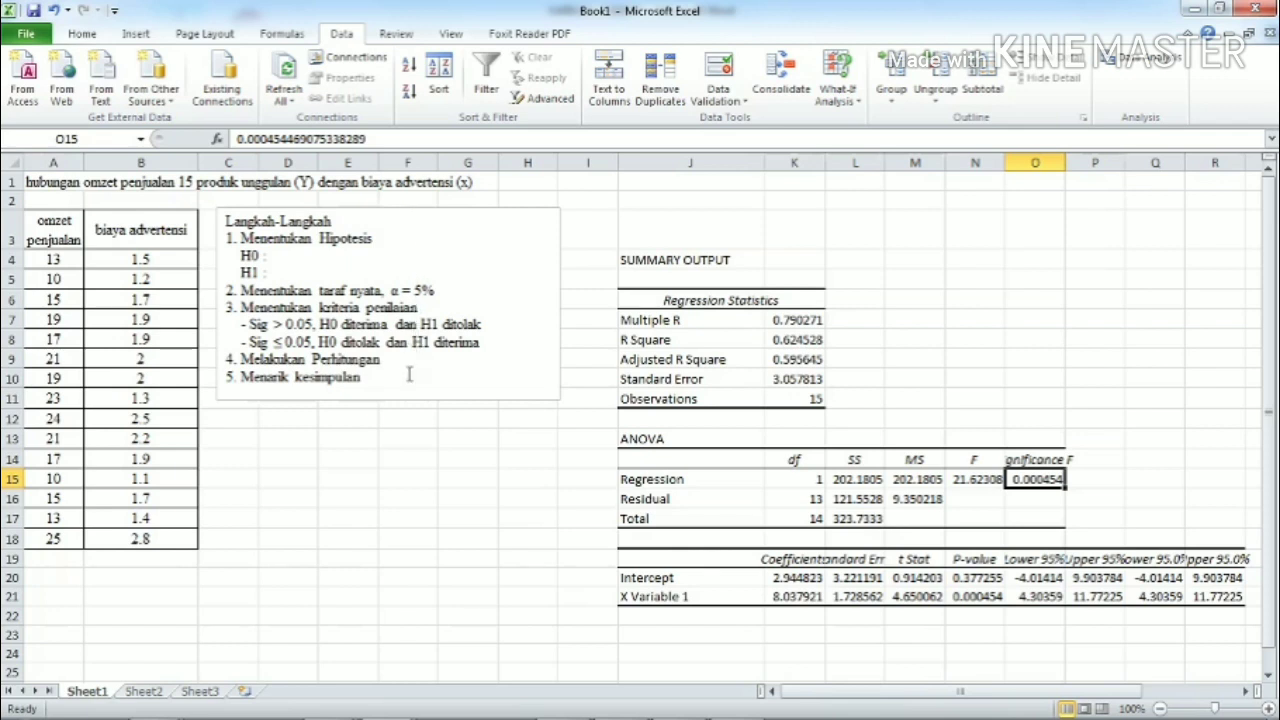
{"action": "left_click", "coordinate": [353, 238]}
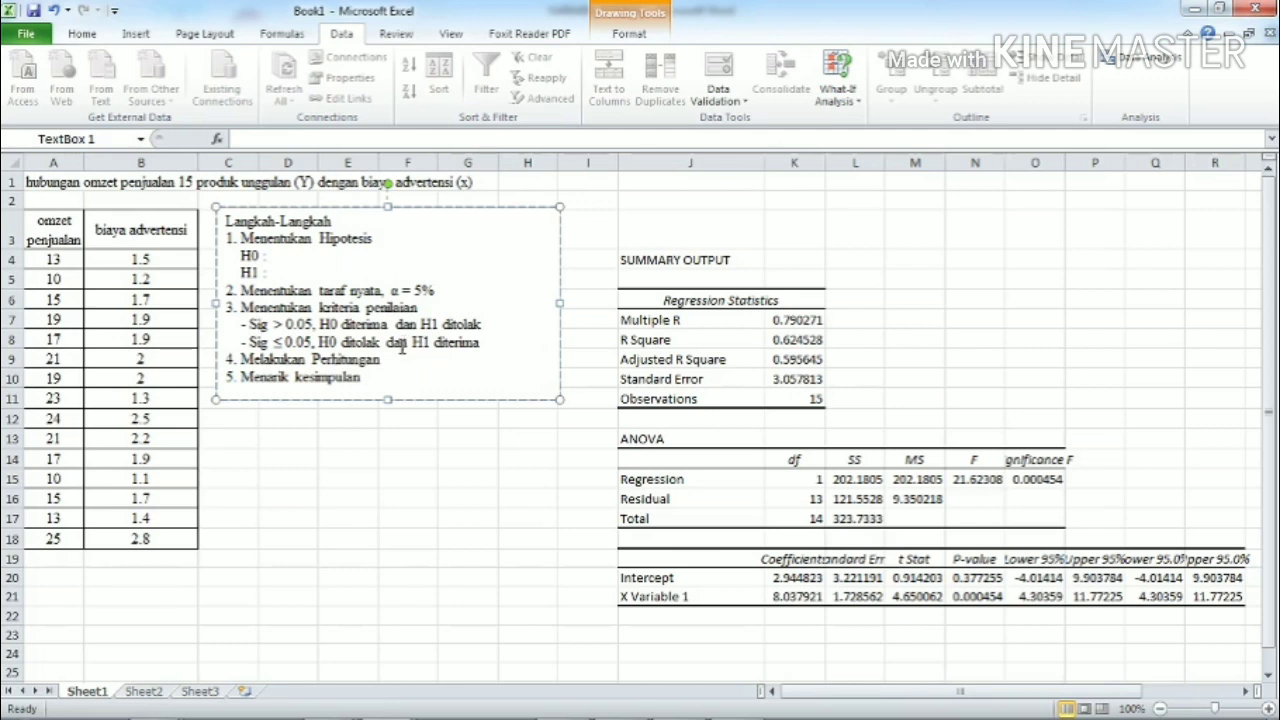
{"action": "left_click", "coordinate": [1058, 484]}
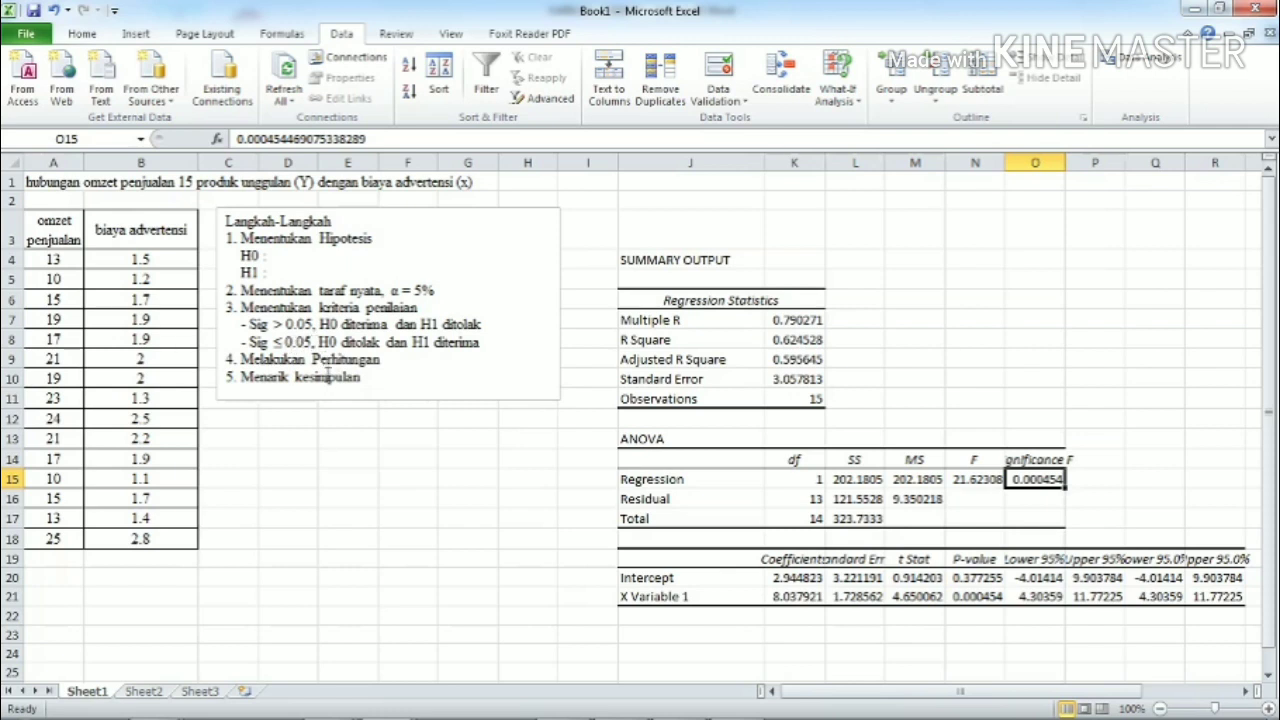
{"action": "left_click", "coordinate": [396, 379]}
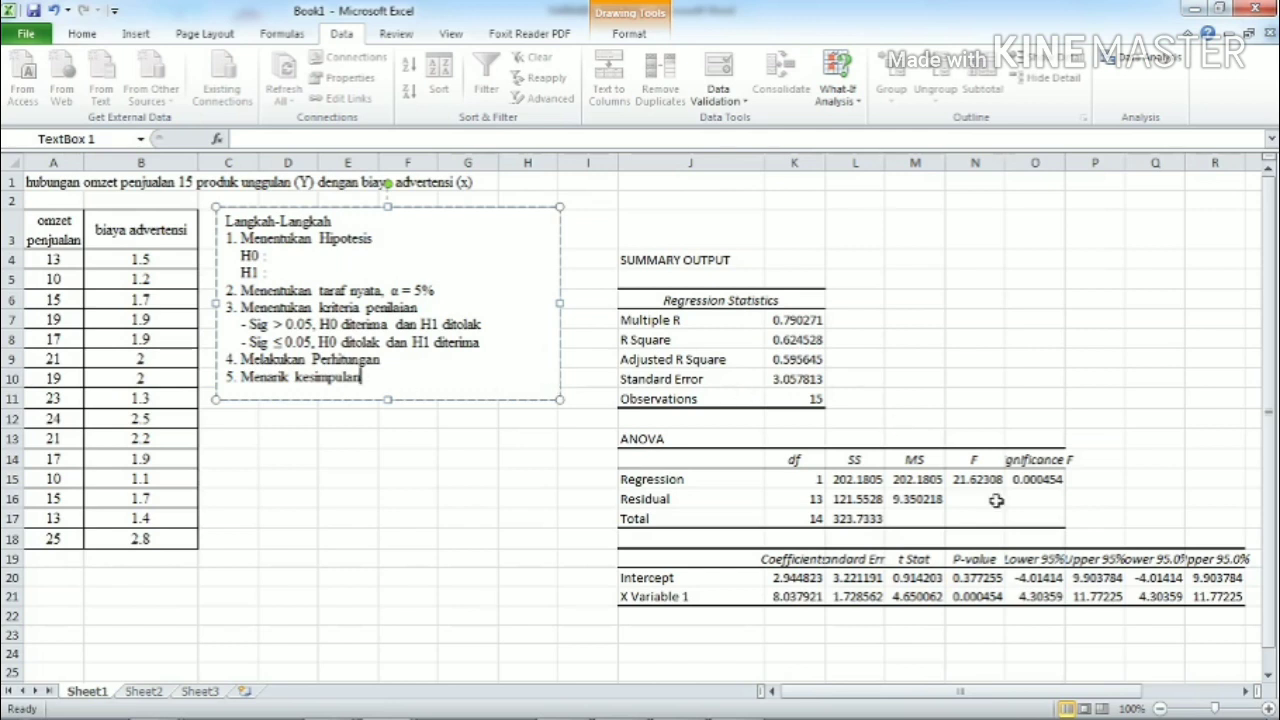
Examine the t Stat and P-value of X Variable 1 against the test criteria, plus the Intercept and X Variable 1 coefficients.
{"action": "left_click", "coordinate": [930, 597]}
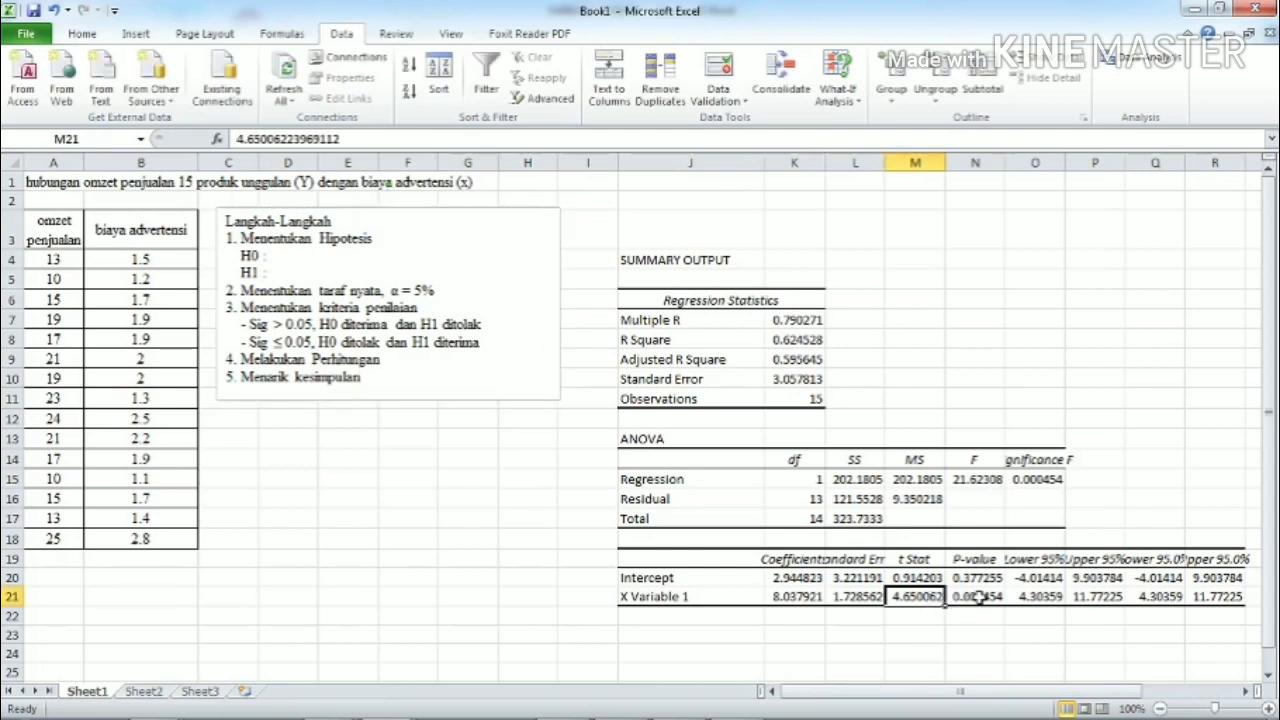
{"action": "left_click", "coordinate": [976, 596]}
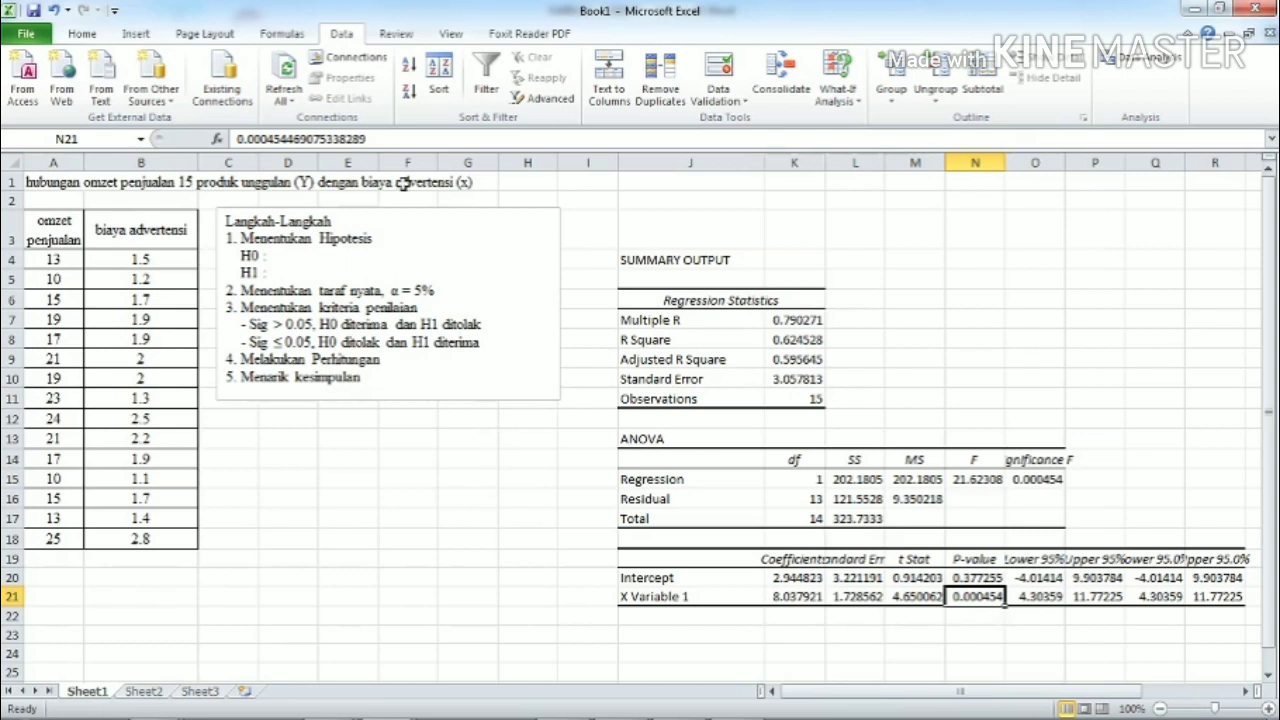
{"action": "left_click", "coordinate": [354, 237]}
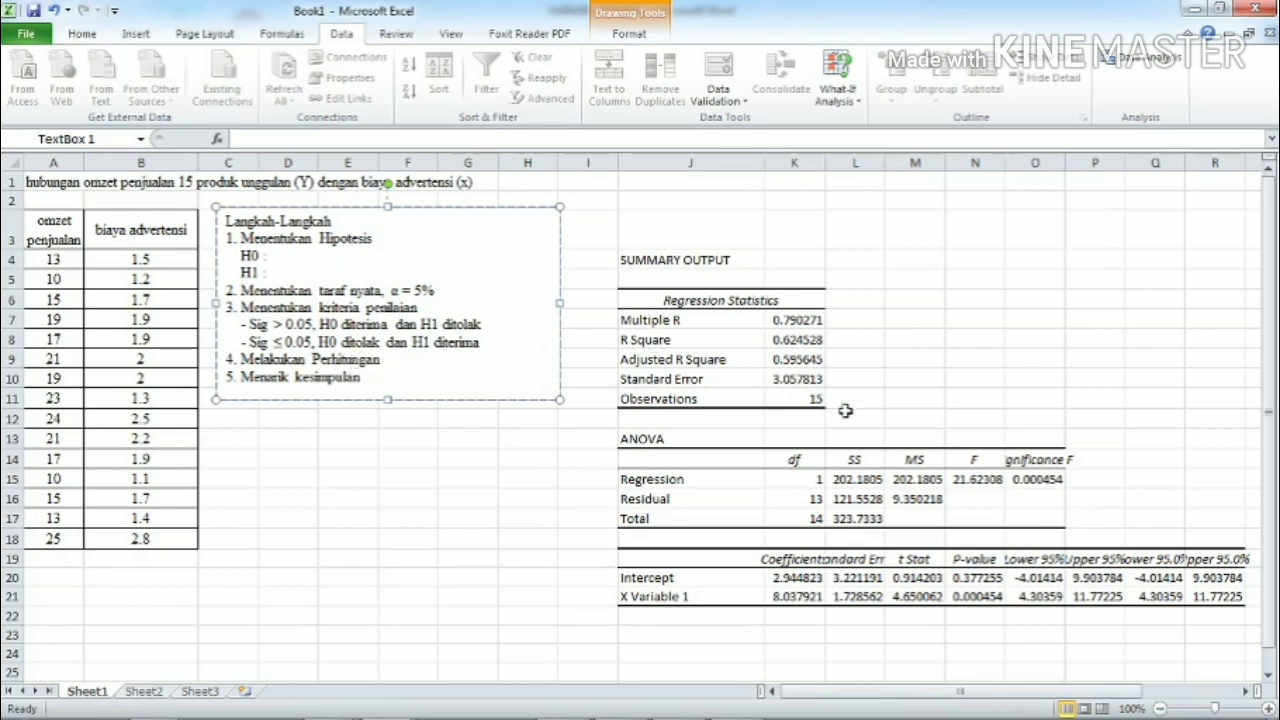
{"action": "left_click", "coordinate": [975, 598]}
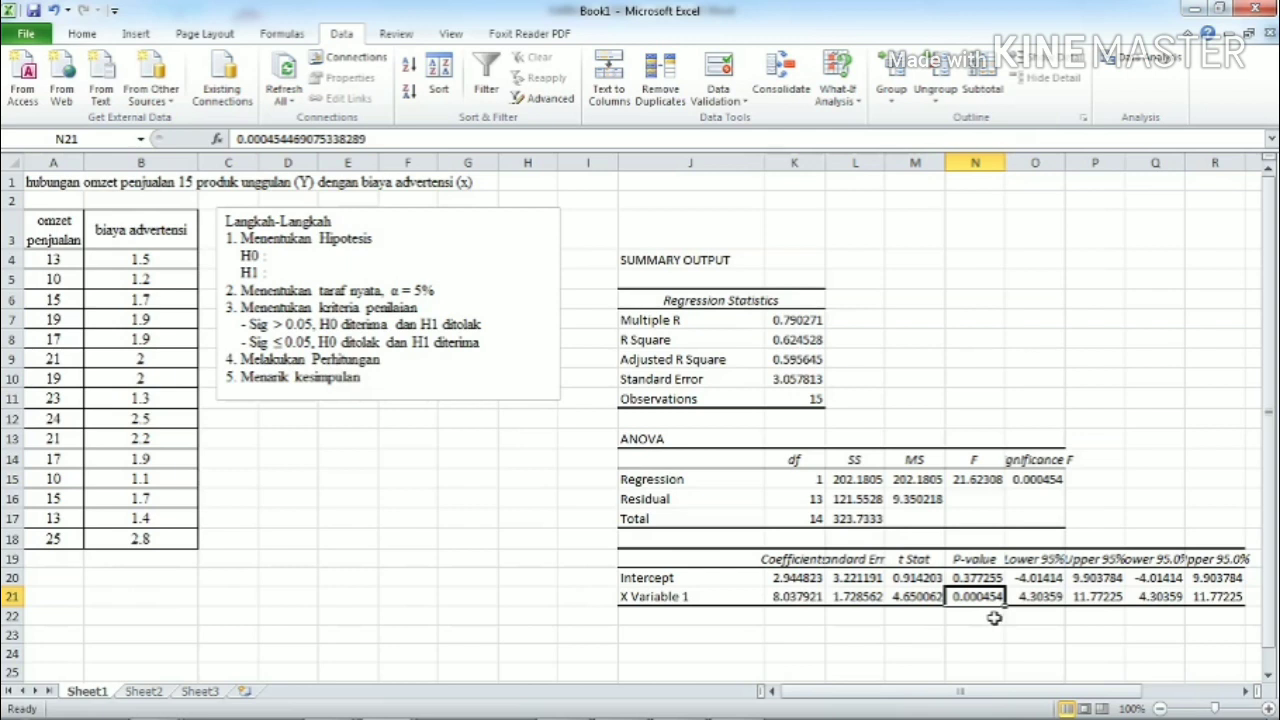
{"action": "left_click", "coordinate": [376, 378]}
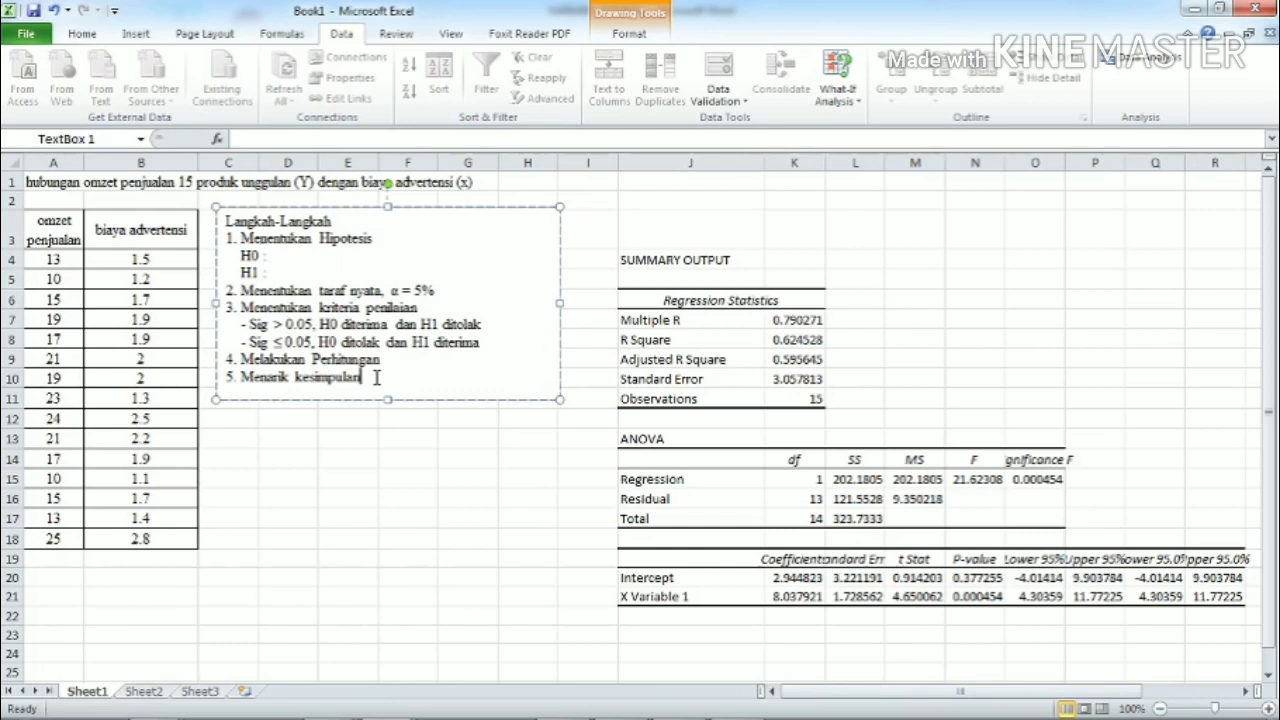
{"action": "left_click", "coordinate": [797, 582]}
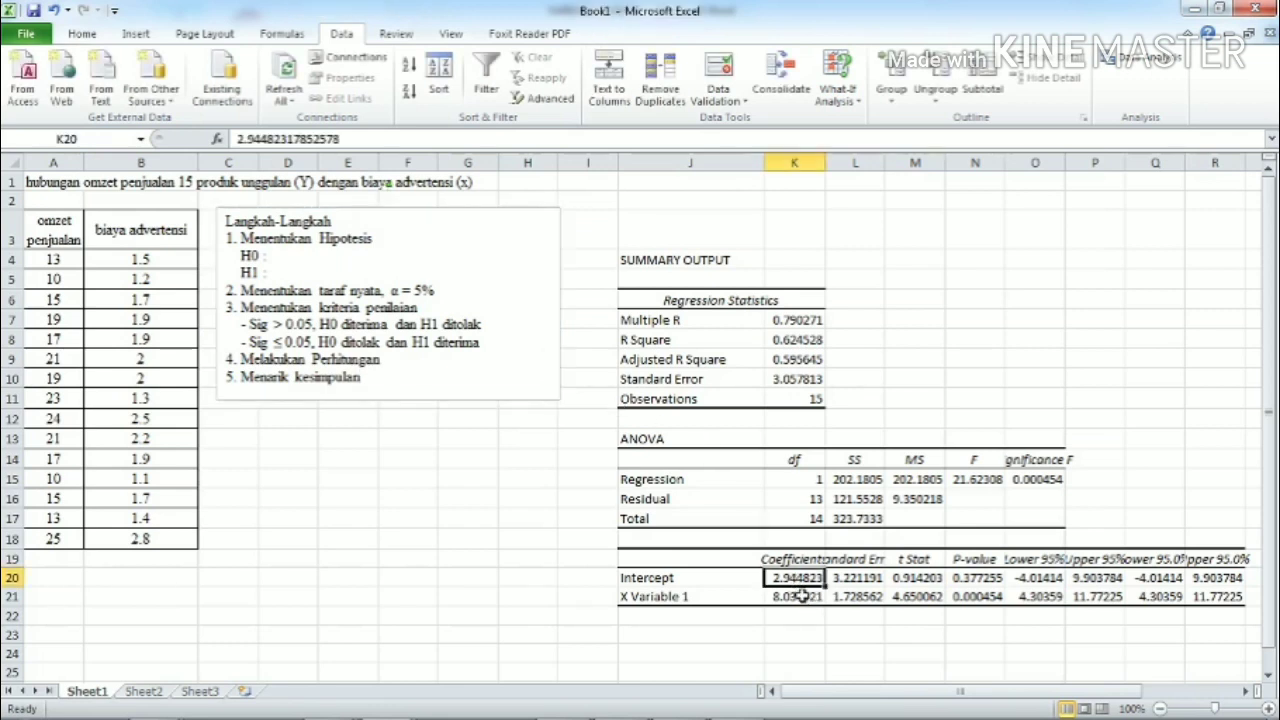
{"action": "left_click", "coordinate": [800, 597]}
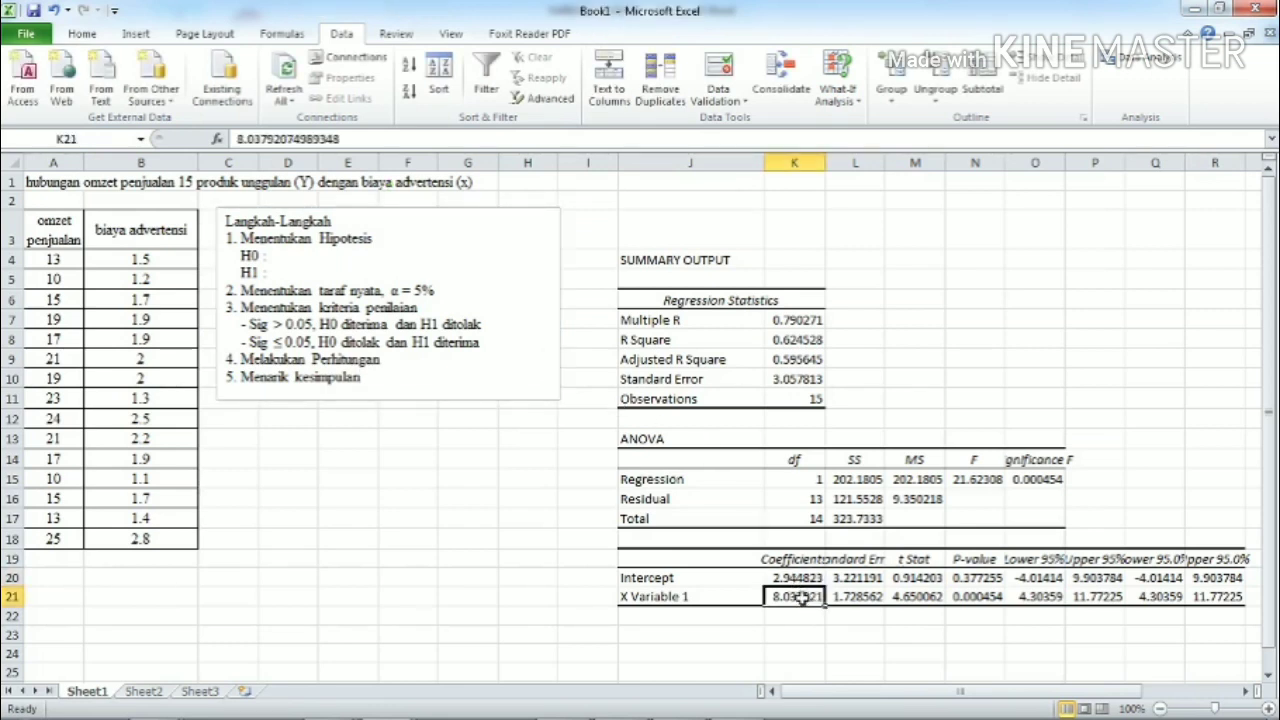
{"action": "left_click", "coordinate": [795, 579]}
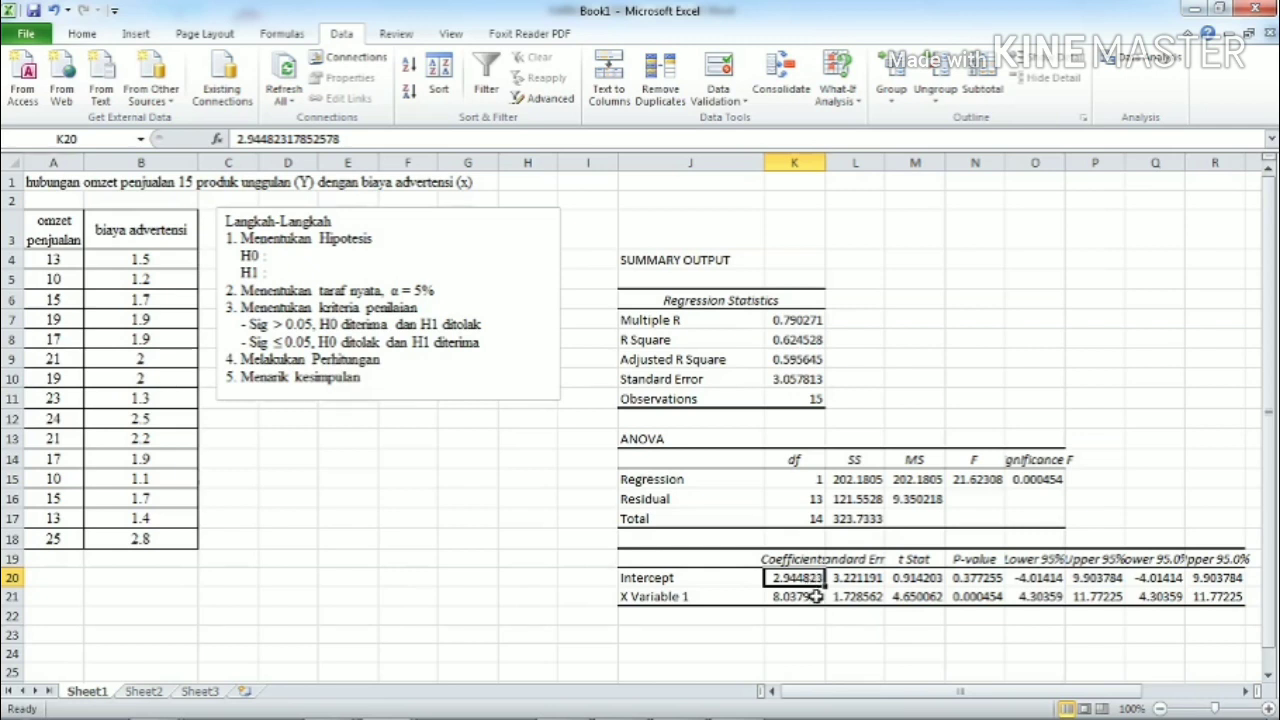
{"action": "left_click", "coordinate": [817, 596]}
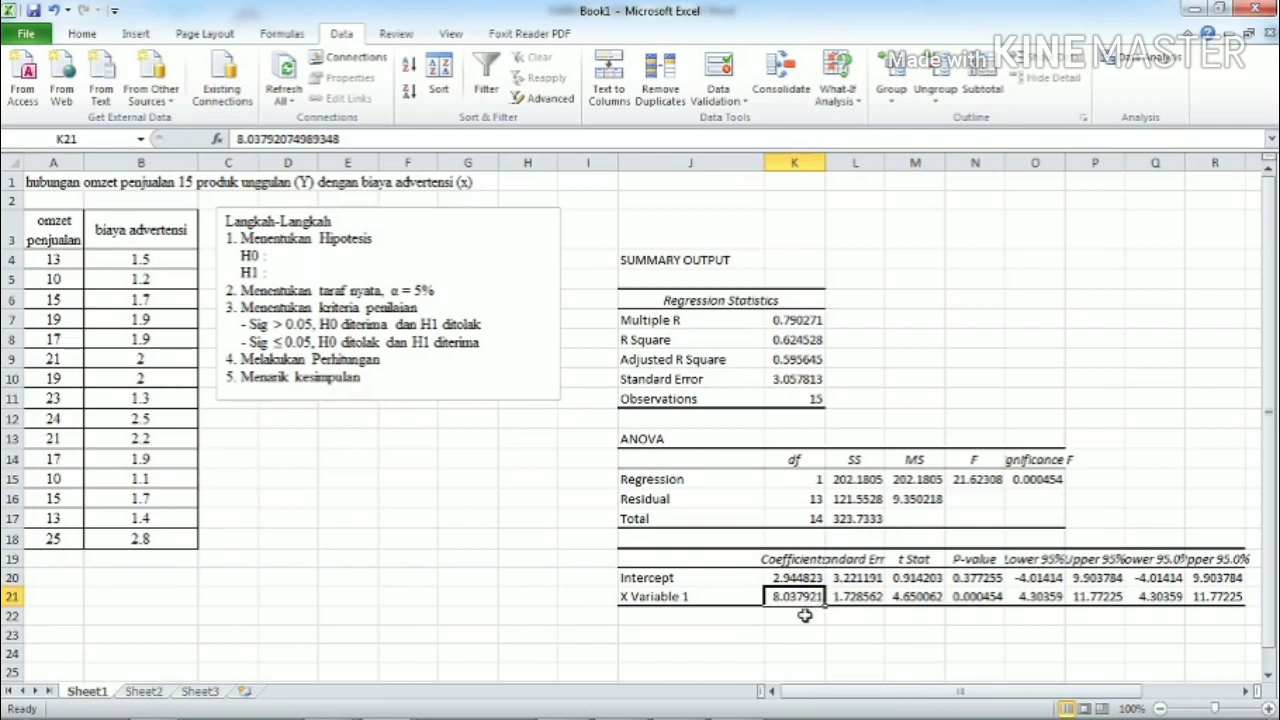
Enter the general regression equation "Y = a+b X" as text in cell D13.
{"action": "left_click", "coordinate": [267, 437]}
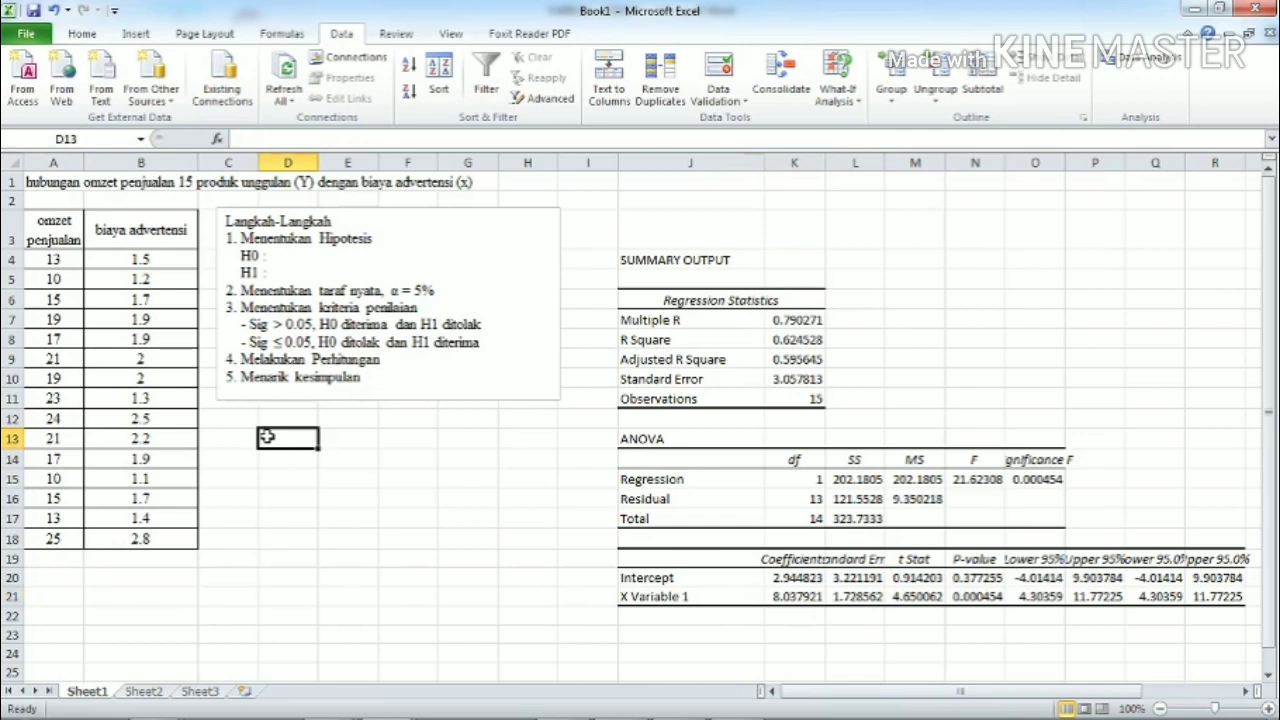
{"action": "type", "text": "Y"}
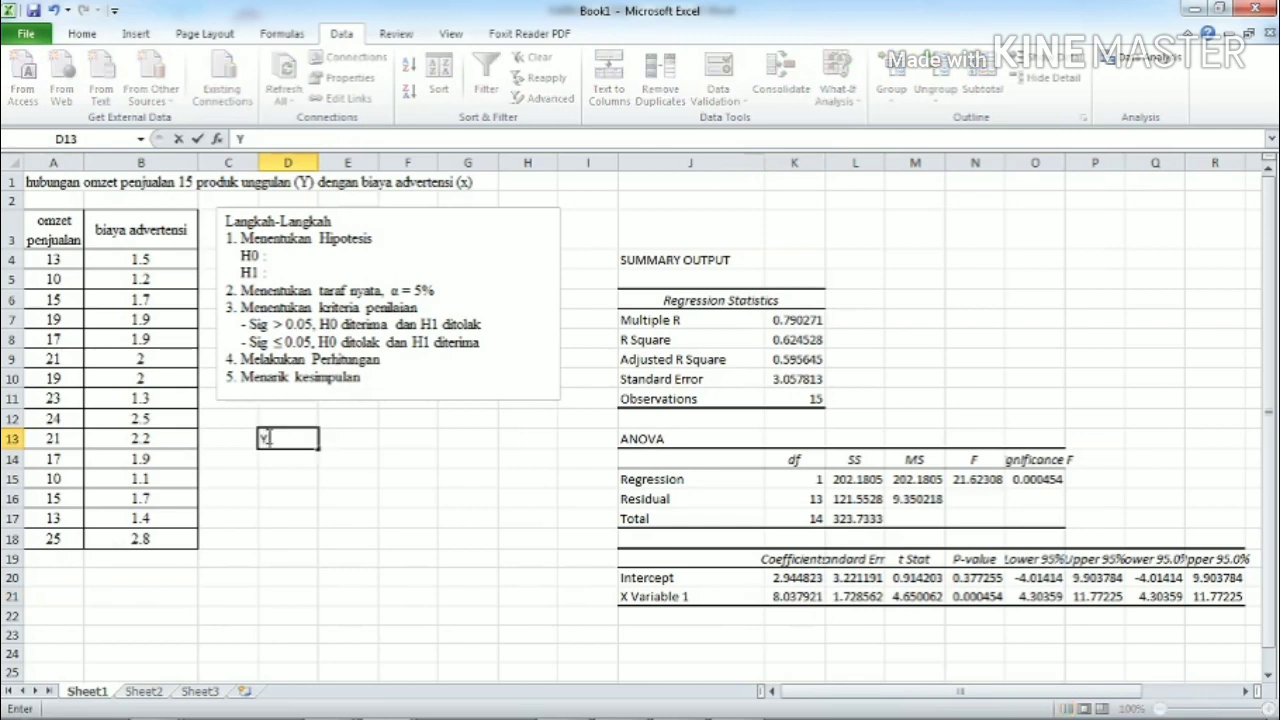
{"action": "type", "text": " = a+b X"}
Enter the fitted regression equation "Y = 2,95 + 8,04 X" as text in cell D14.
{"action": "left_click", "coordinate": [270, 459]}
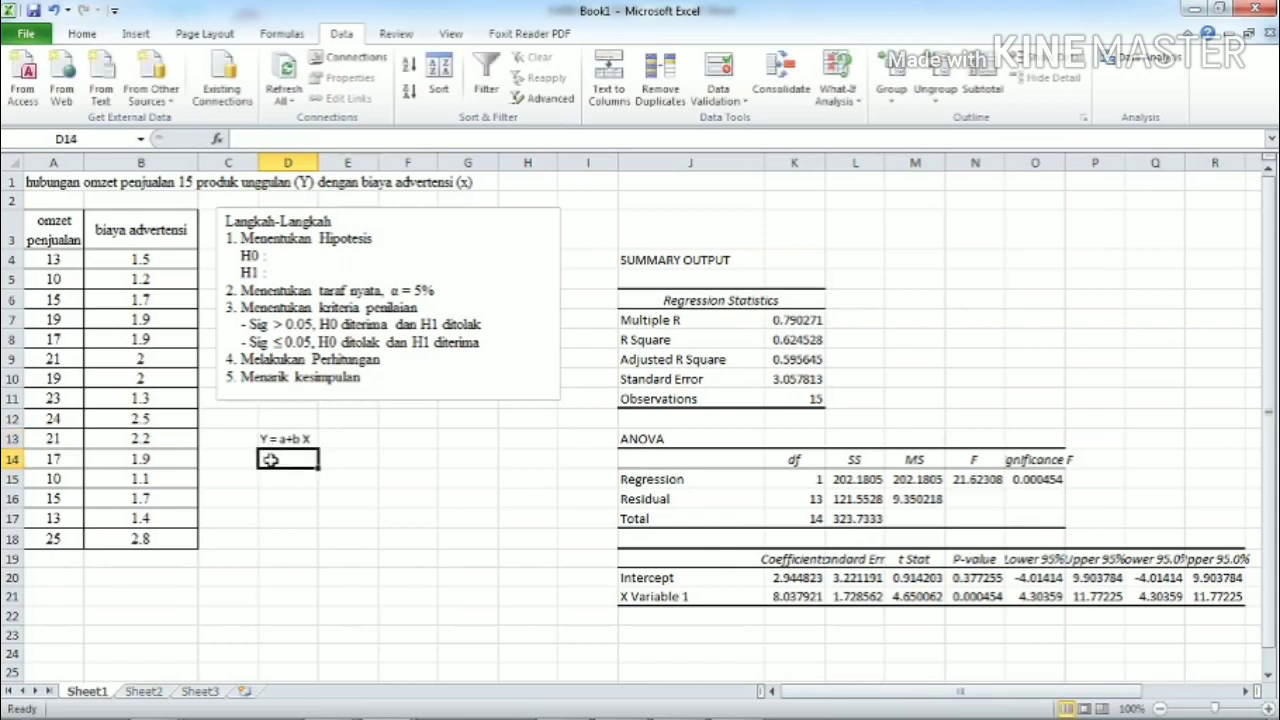
{"action": "type", "text": "Y = "}
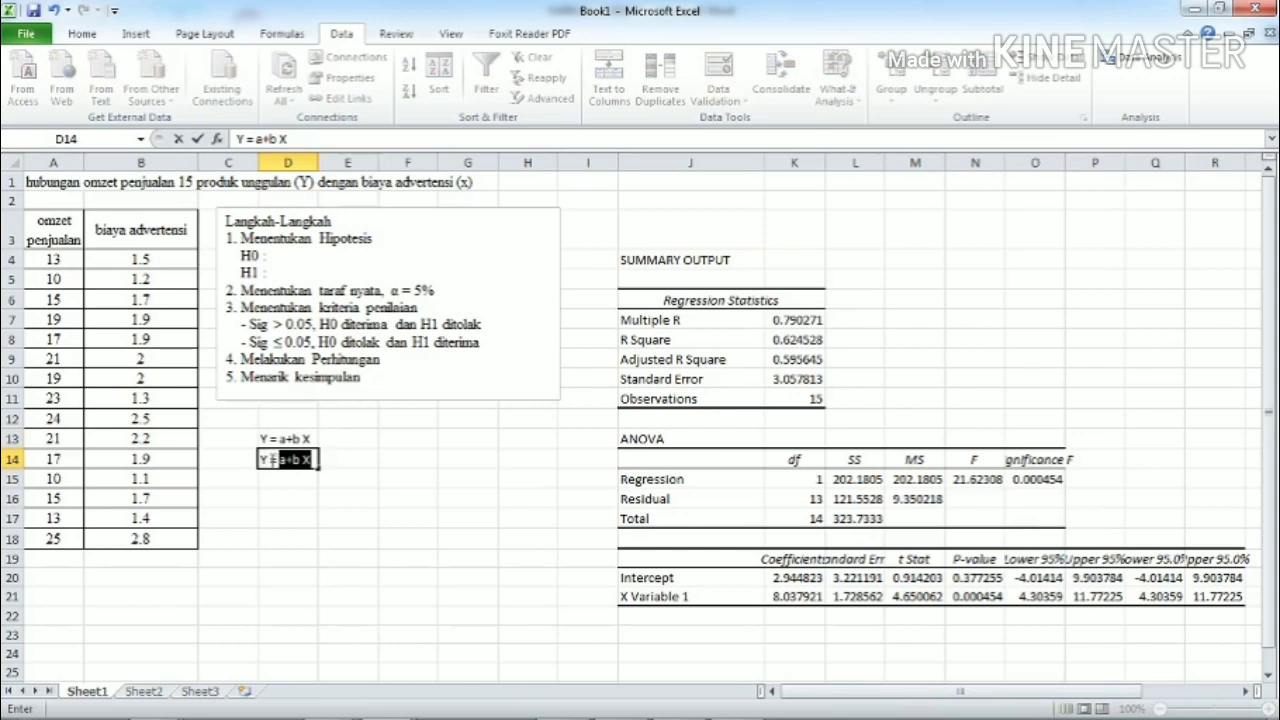
{"action": "type", "text": "2,95 +"}
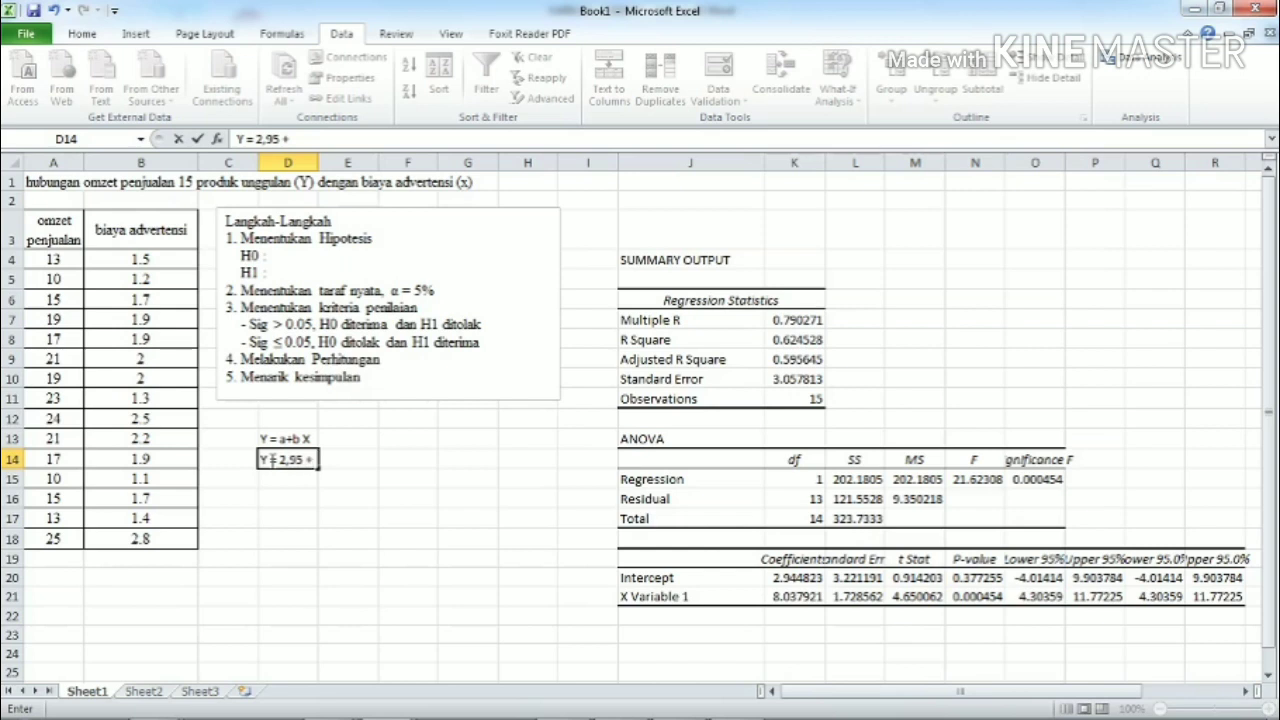
{"action": "type", "text": " 8,04 X"}
{"action": "left_click", "coordinate": [270, 477]}
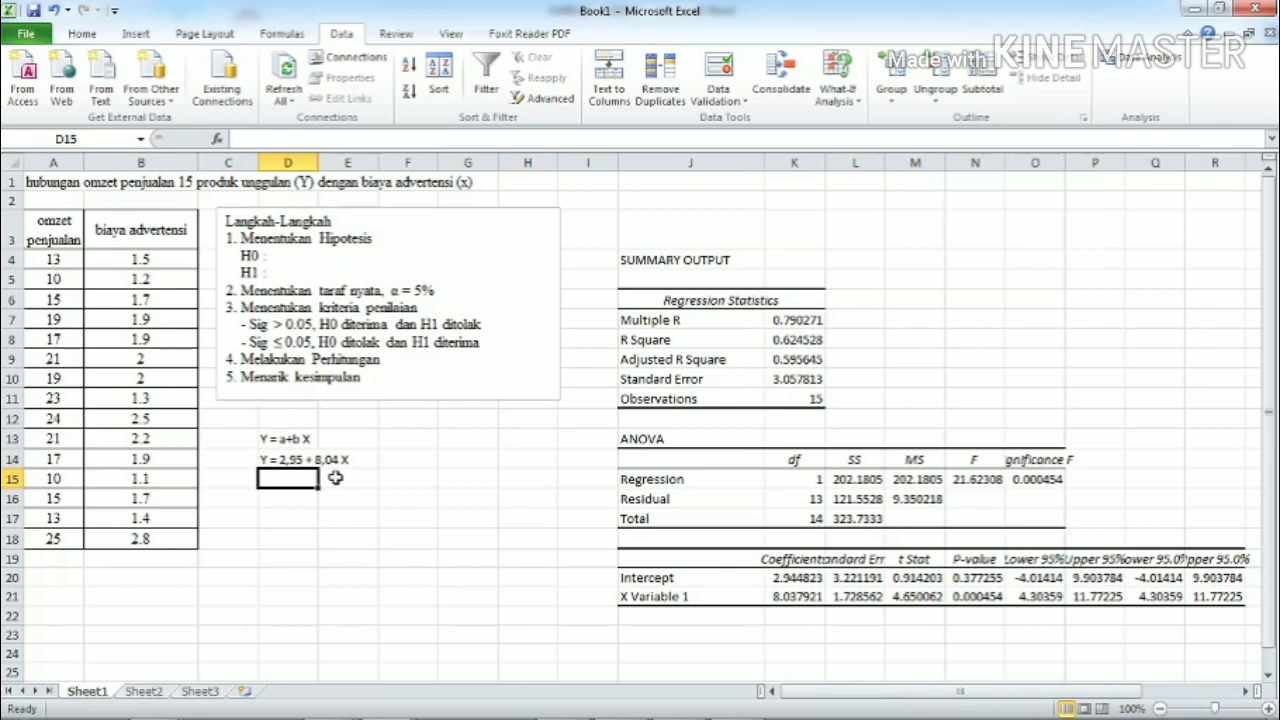
Switch to the VARIABEL DUMMY document in Word and examine the dummy-variable equation, the example equation and its Interpretasi section.
{"action": "left_click", "coordinate": [1195, 9]}
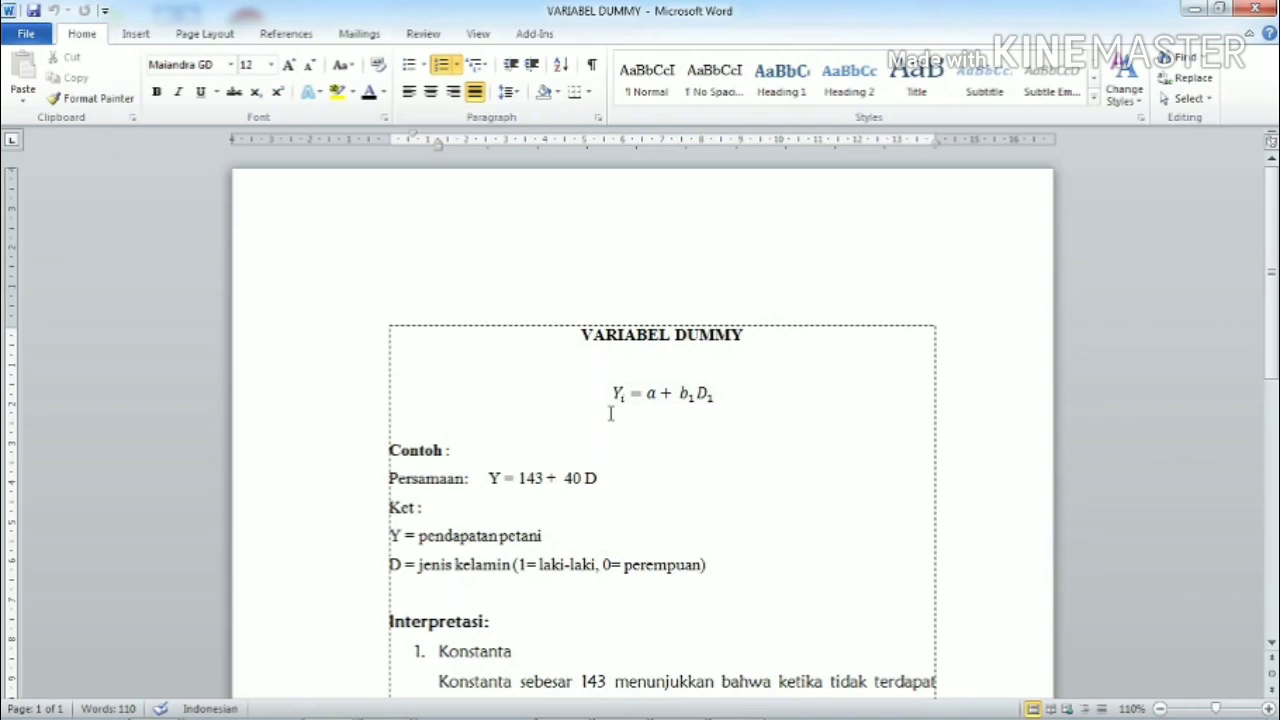
{"action": "left_click_drag", "start_coordinate": [612, 394], "coordinate": [710, 399]}
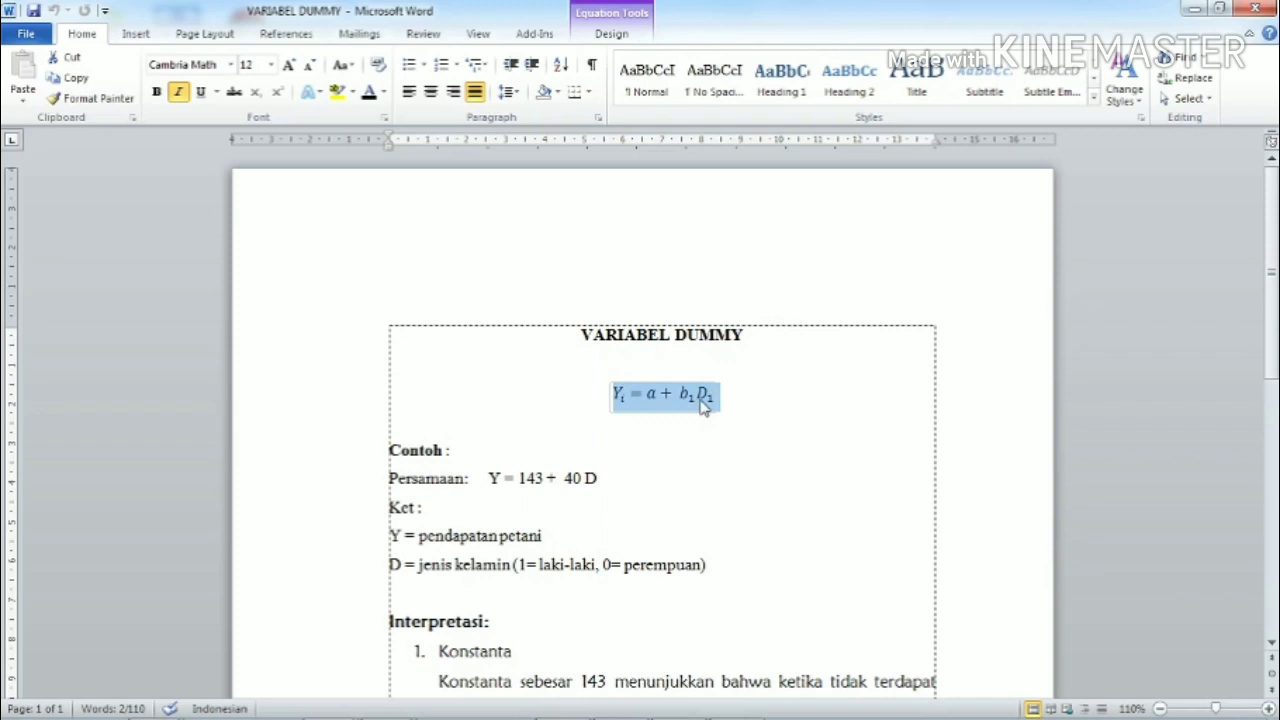
{"action": "left_click", "coordinate": [492, 478]}
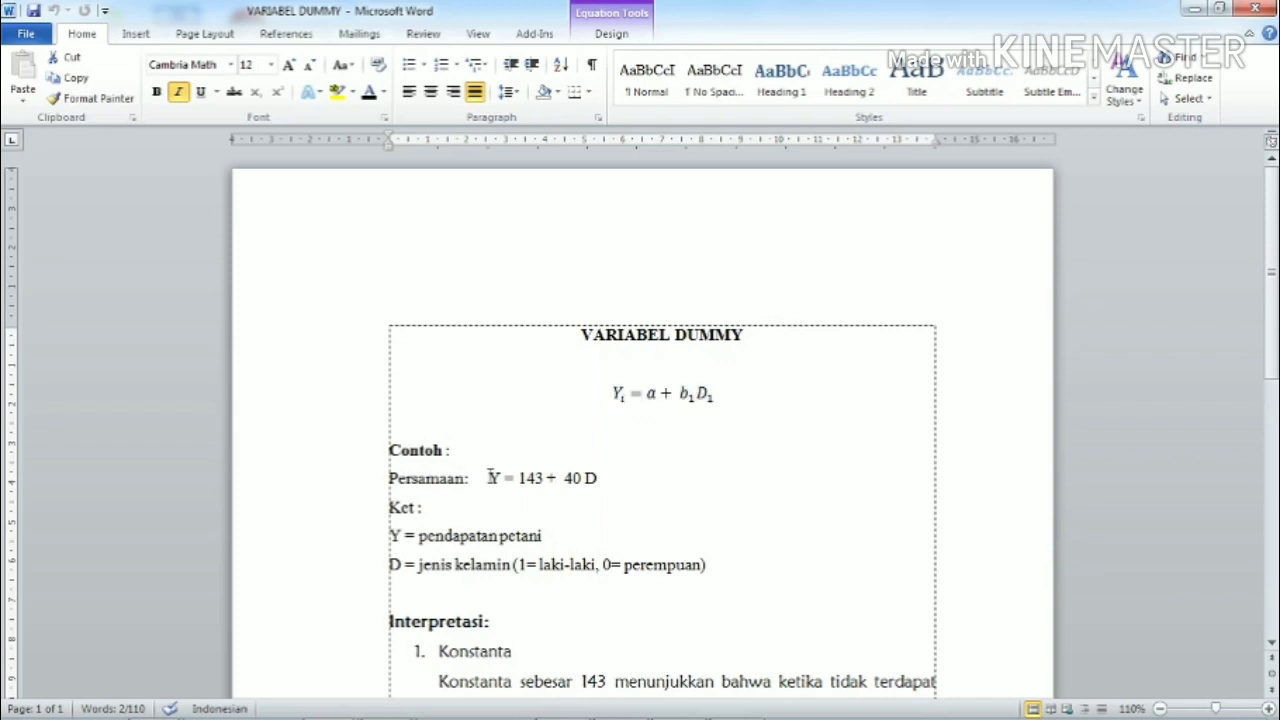
{"action": "left_click_drag", "start_coordinate": [490, 478], "coordinate": [600, 480]}
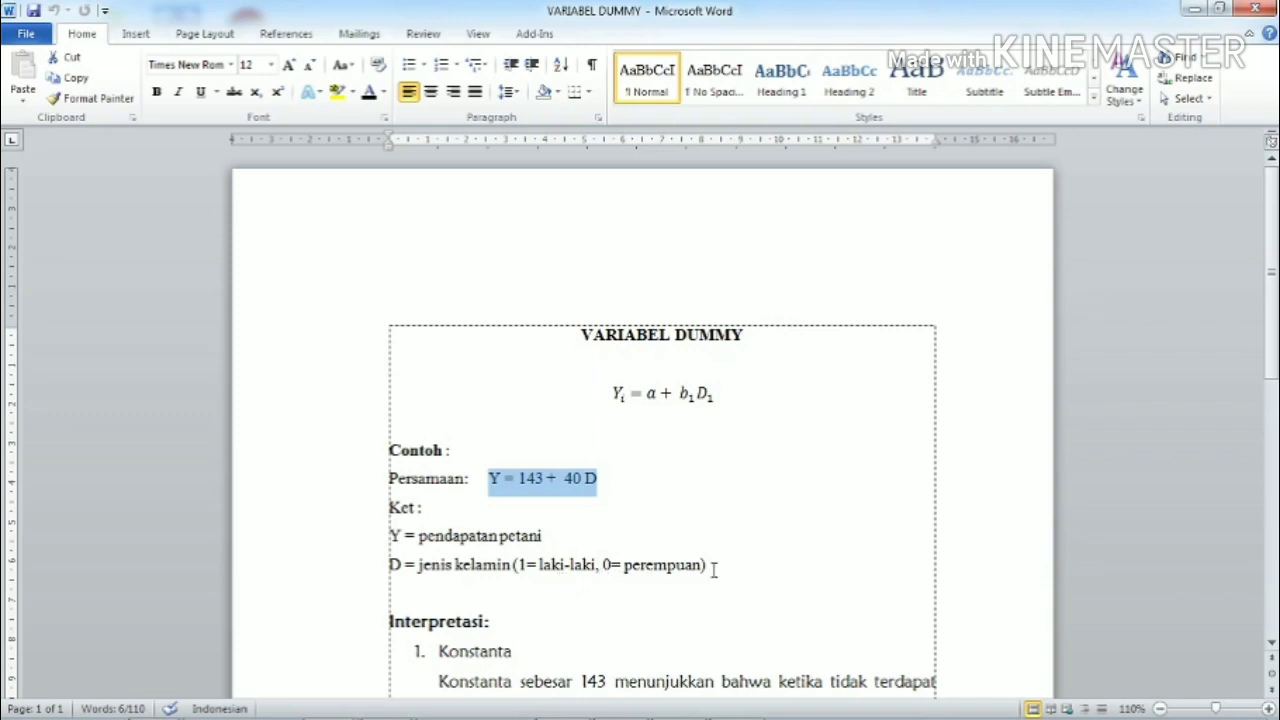
{"action": "left_click", "coordinate": [462, 622]}
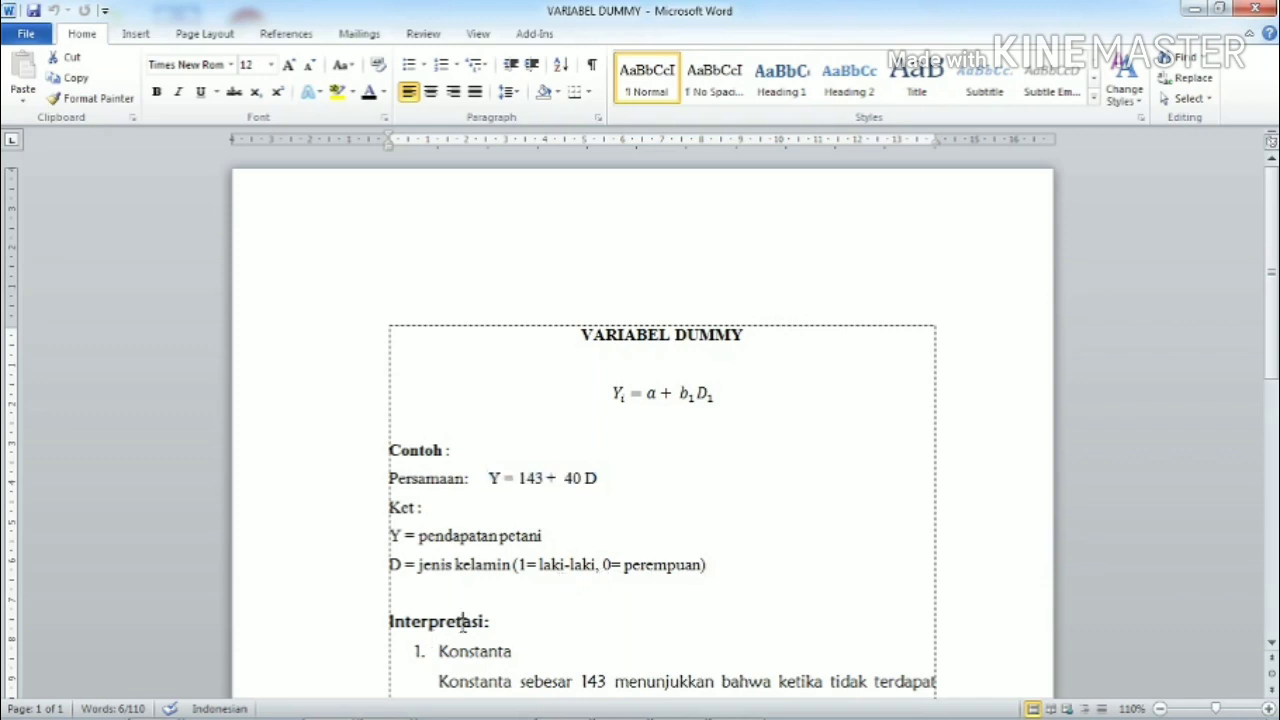
Read the four Interpretasi points on the constant, male and female farmers' income and the gender coefficient, then return to the example equation.
{"action": "scroll", "coordinate": [462, 622], "scroll_direction": "down", "scroll_amount": 2}
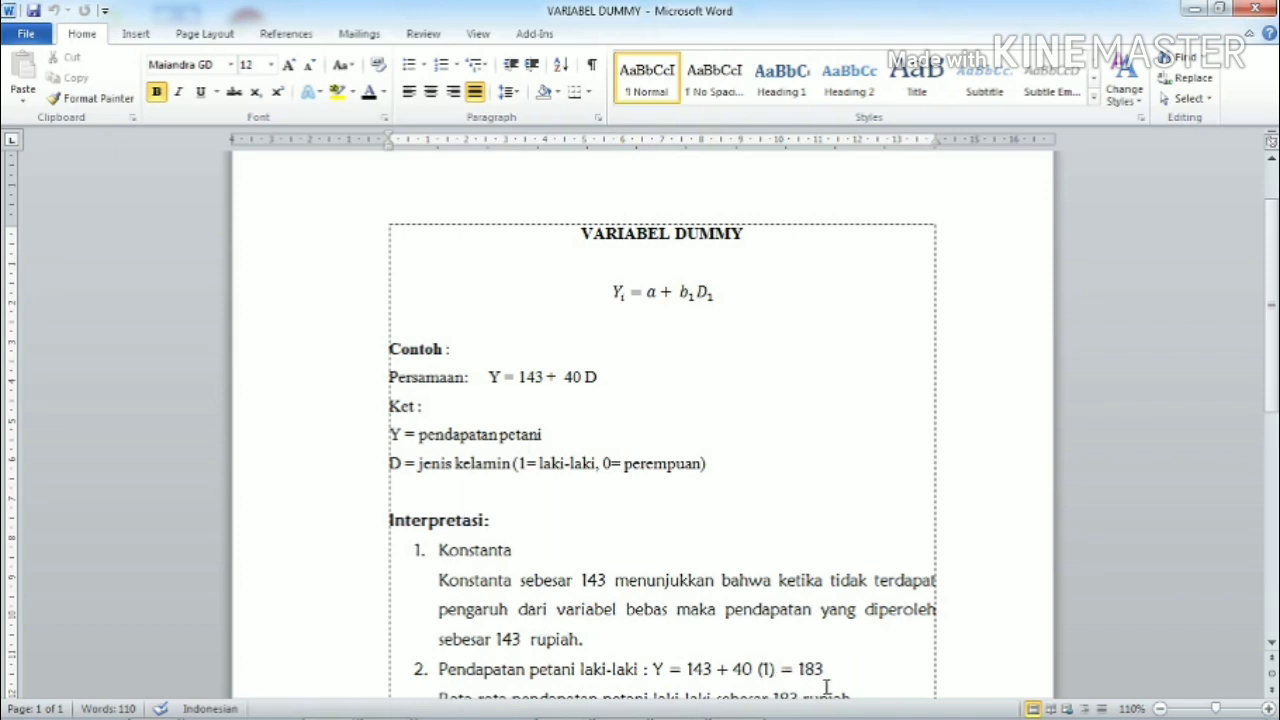
{"action": "scroll", "coordinate": [826, 686], "scroll_direction": "down", "scroll_amount": 1}
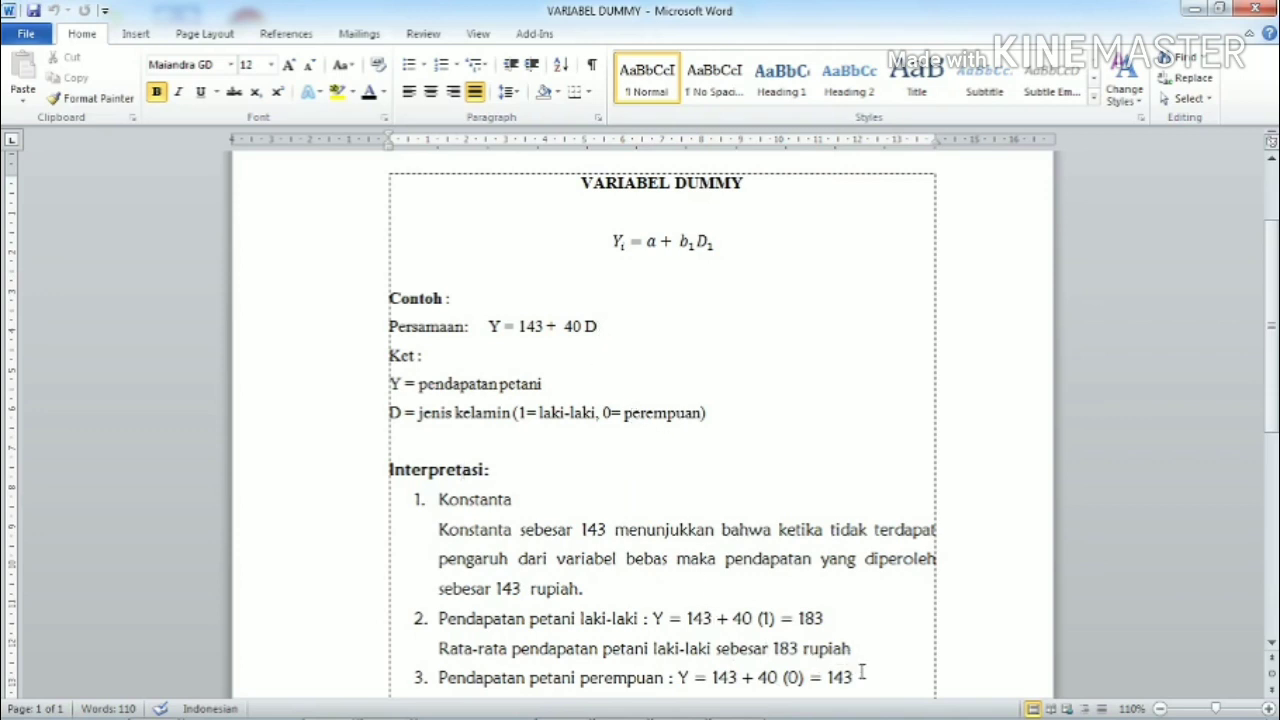
{"action": "scroll", "coordinate": [862, 672], "scroll_direction": "down", "scroll_amount": 1}
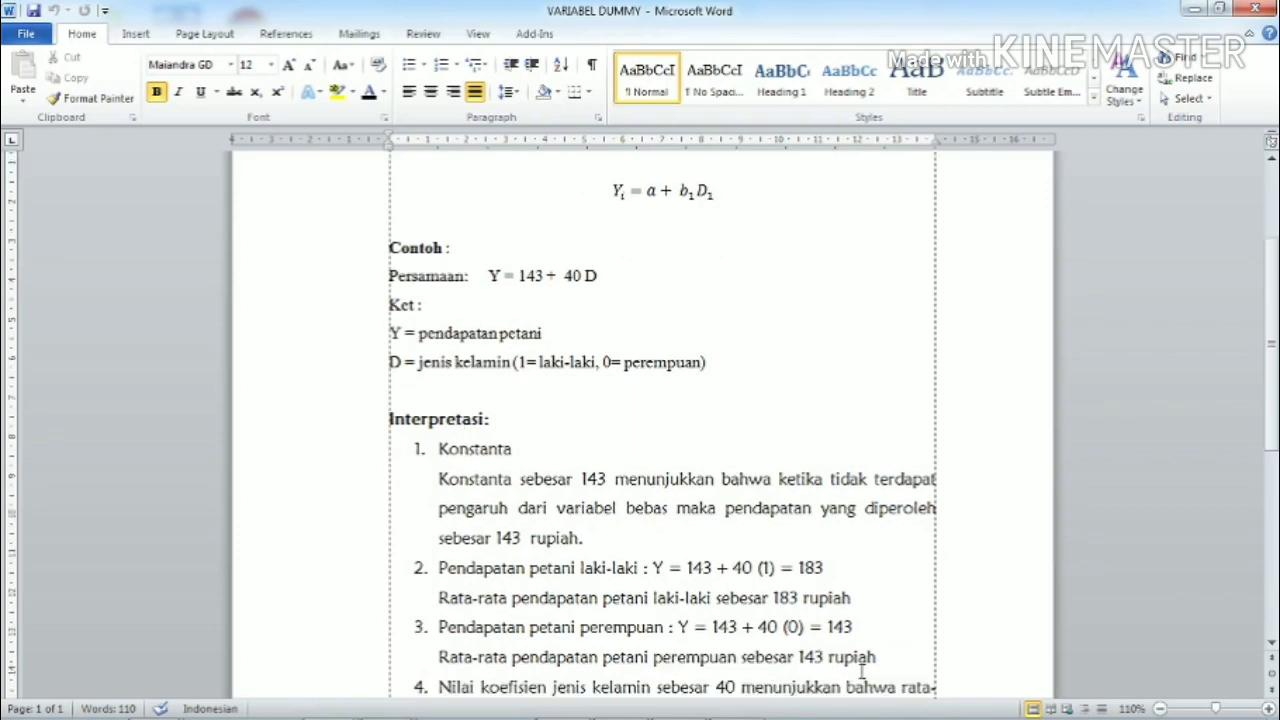
{"action": "scroll", "coordinate": [862, 672], "scroll_direction": "down", "scroll_amount": 1}
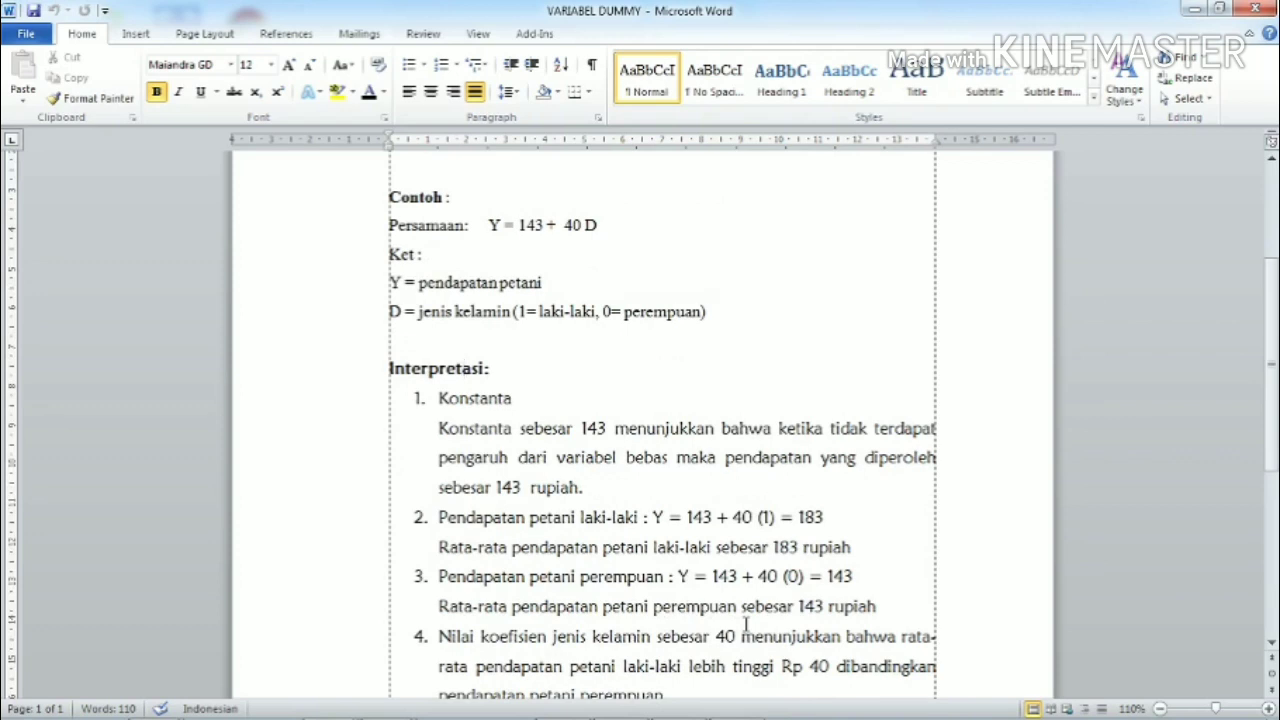
{"action": "scroll", "coordinate": [745, 626], "scroll_direction": "down", "scroll_amount": 1}
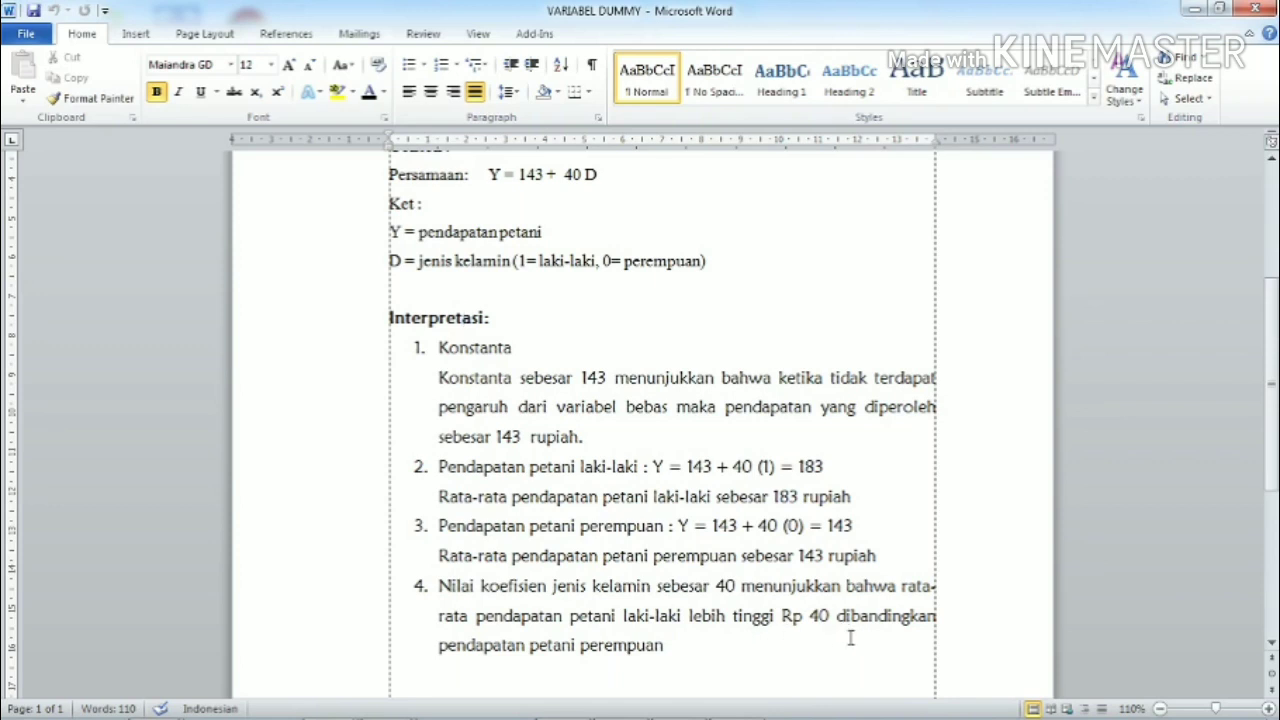
{"action": "scroll", "coordinate": [837, 634], "scroll_direction": "up", "scroll_amount": 3}
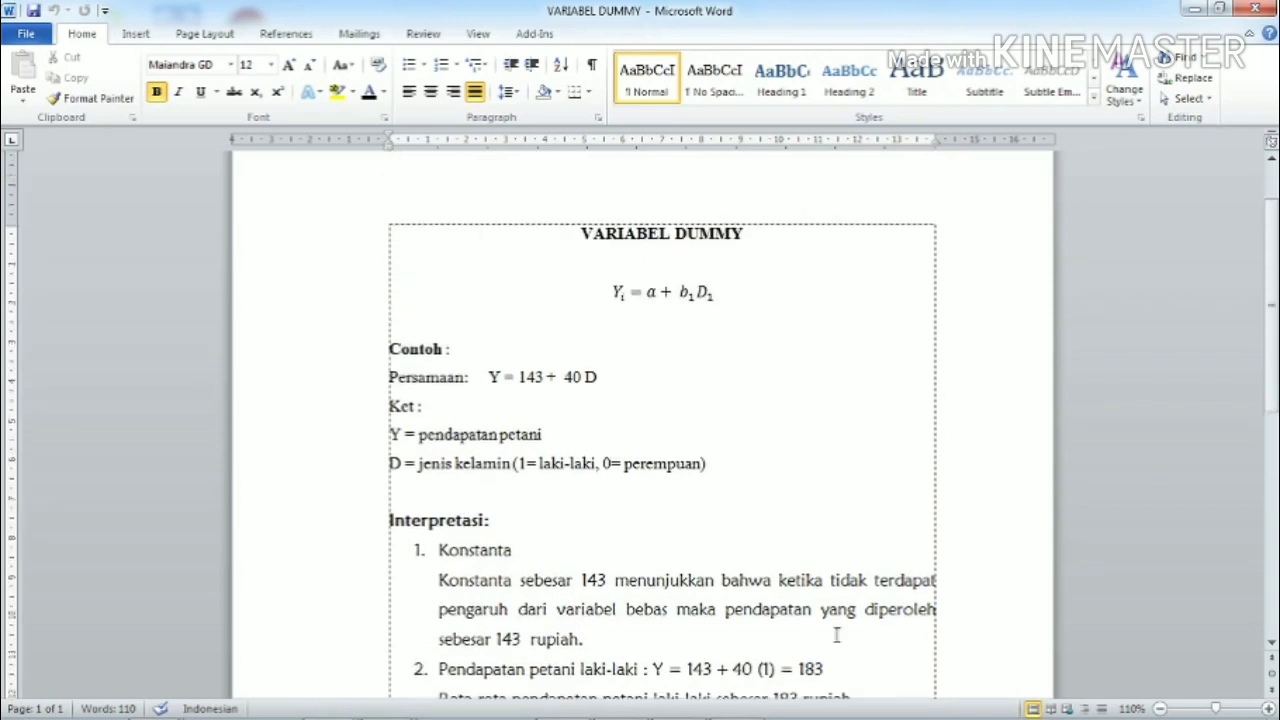
{"action": "scroll", "coordinate": [837, 634], "scroll_direction": "up", "scroll_amount": 1}
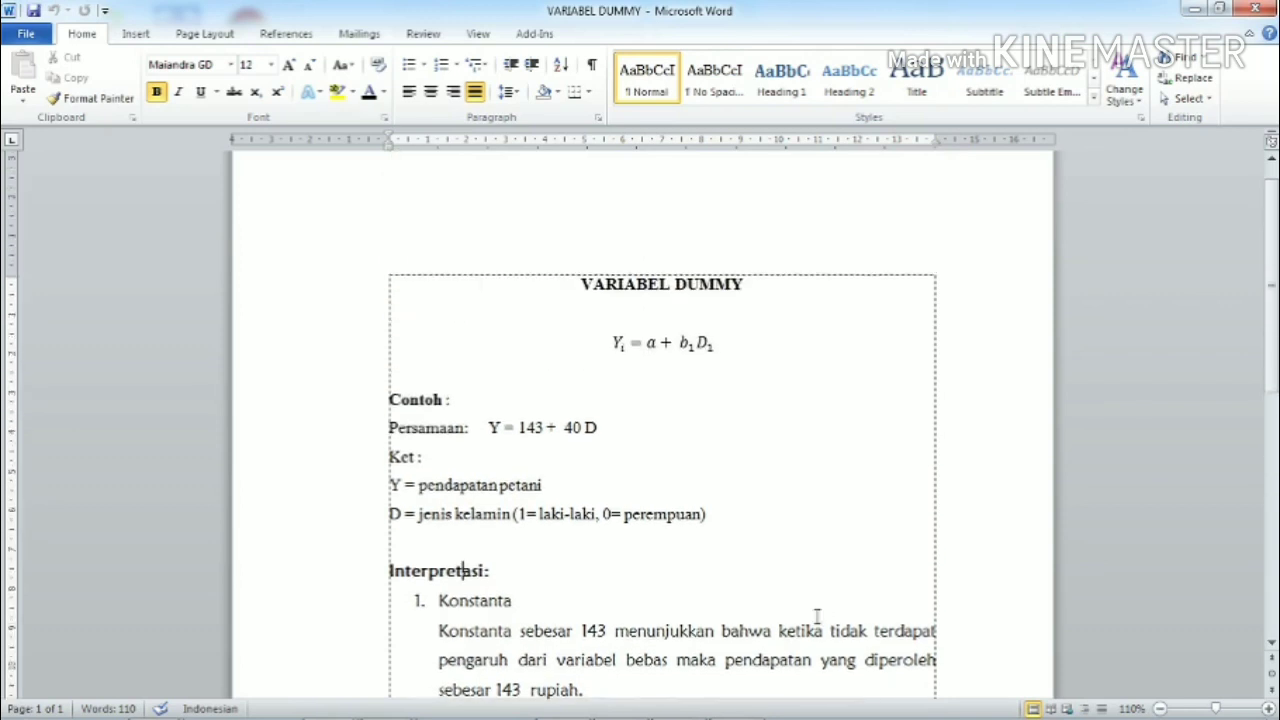